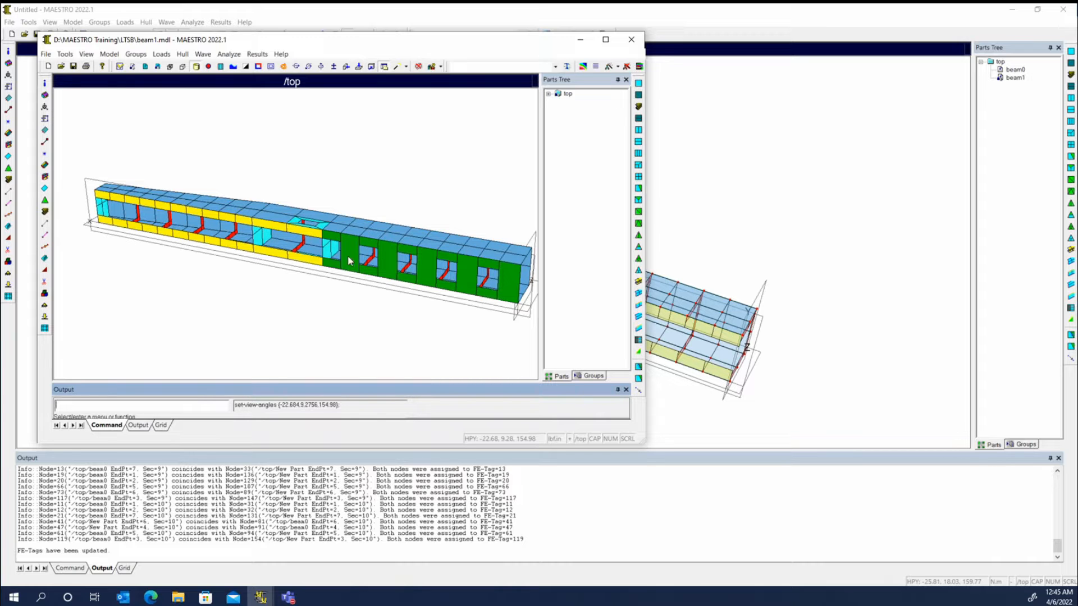
Step: Close the separate beam1.mdl window and show only the beam0 part with its transparency off
{"action": "left_click", "coordinate": [632, 40]}
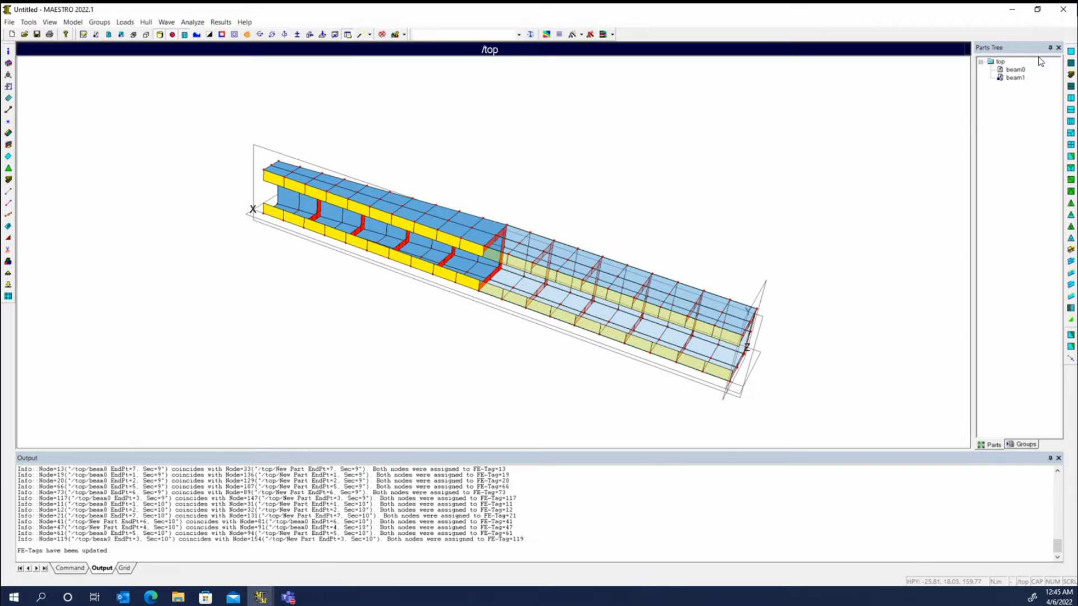
{"action": "right_click", "coordinate": [1013, 70]}
{"action": "left_click", "coordinate": [1008, 86]}
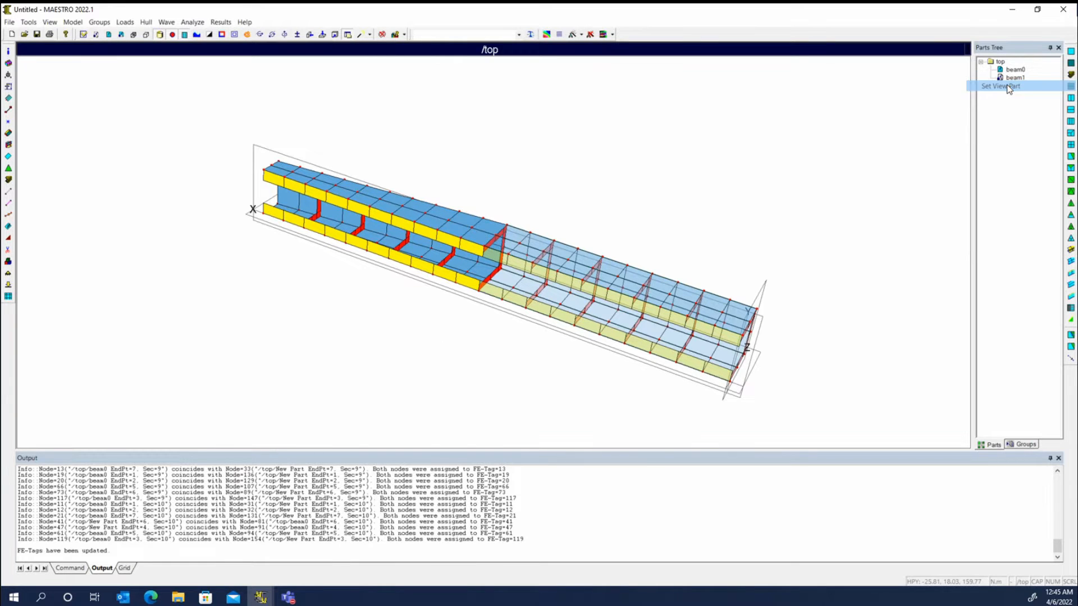
{"action": "right_click", "coordinate": [1014, 69]}
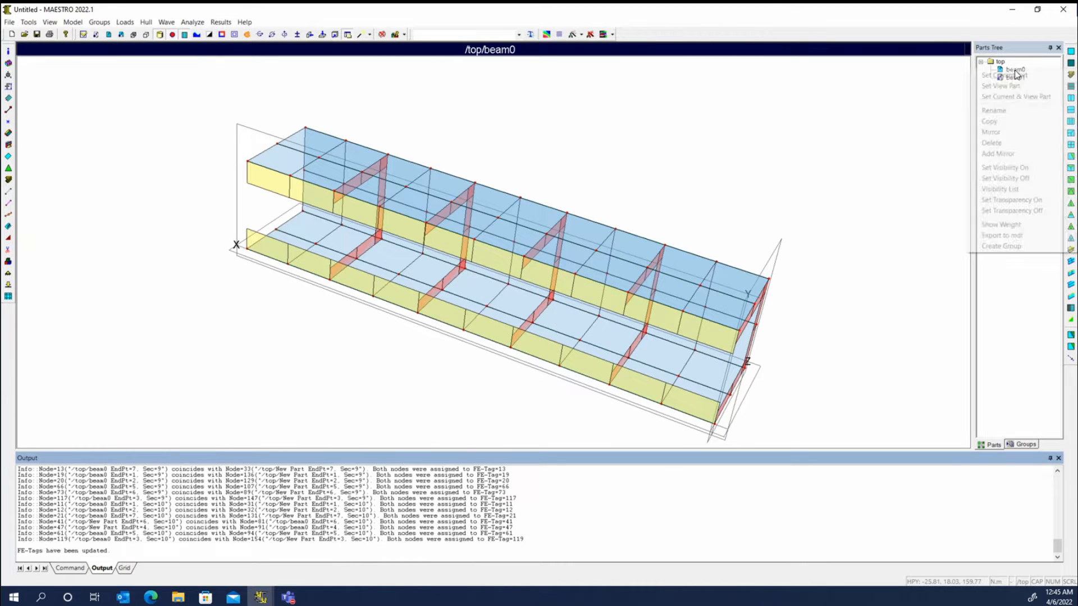
{"action": "left_click", "coordinate": [1019, 212]}
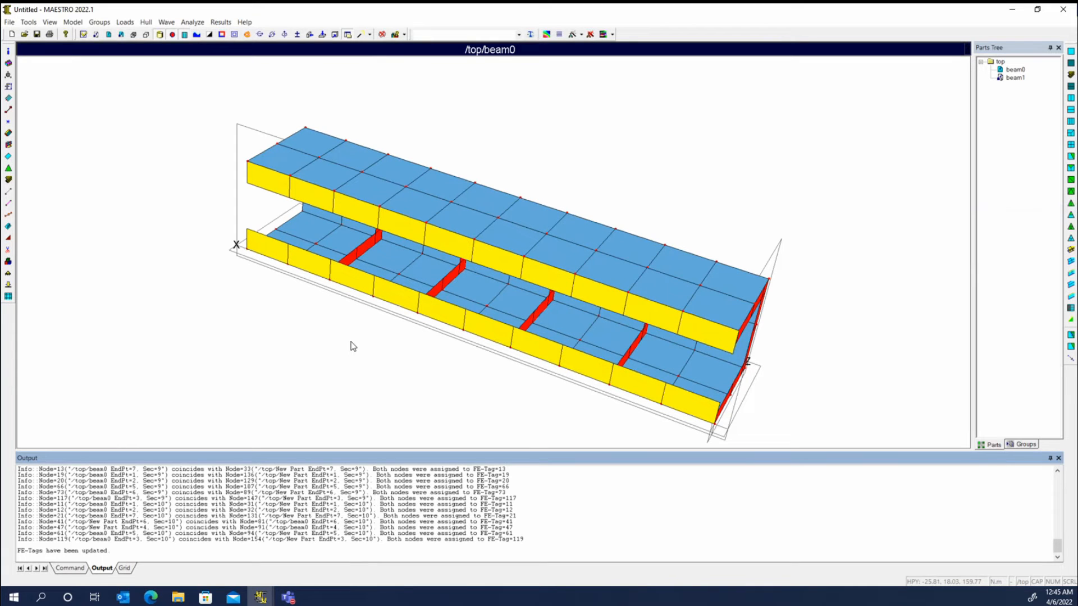
Step: Create an additional node inside the end section of beam0 at X 2.5, Y 0.25, Z 0.25 m
{"action": "middle_click_drag", "start_coordinate": [369, 339], "coordinate": [611, 343]}
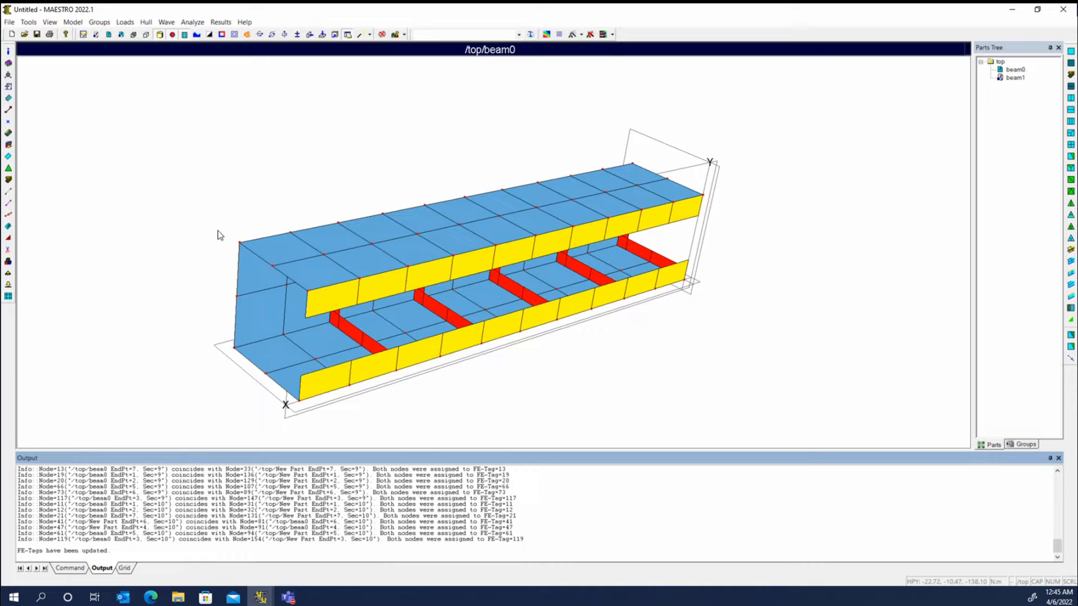
{"action": "left_click", "coordinate": [8, 121]}
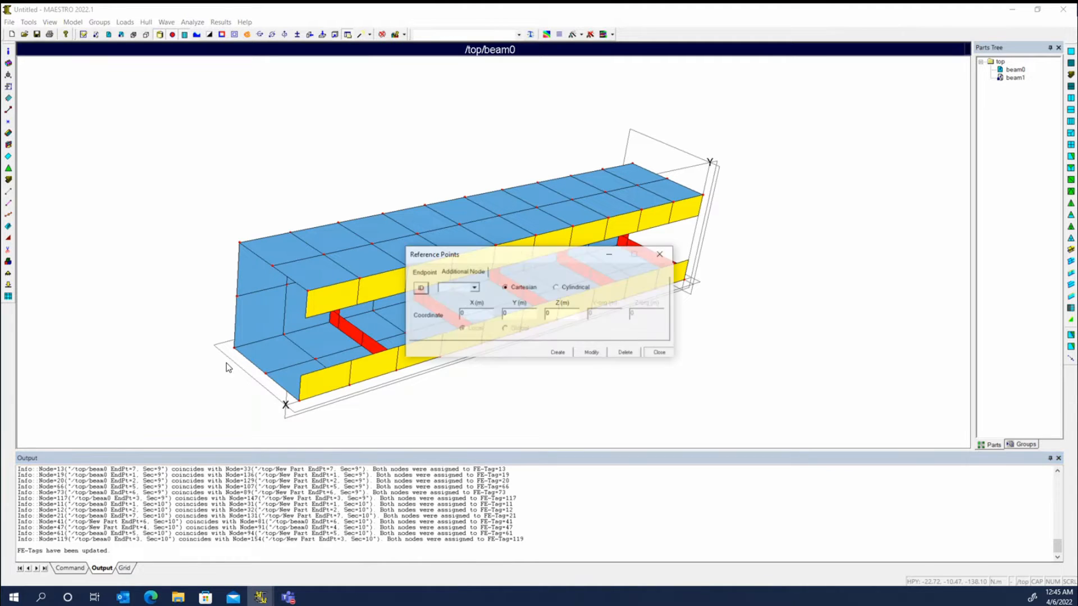
{"action": "left_click_drag", "start_coordinate": [473, 255], "coordinate": [571, 216]}
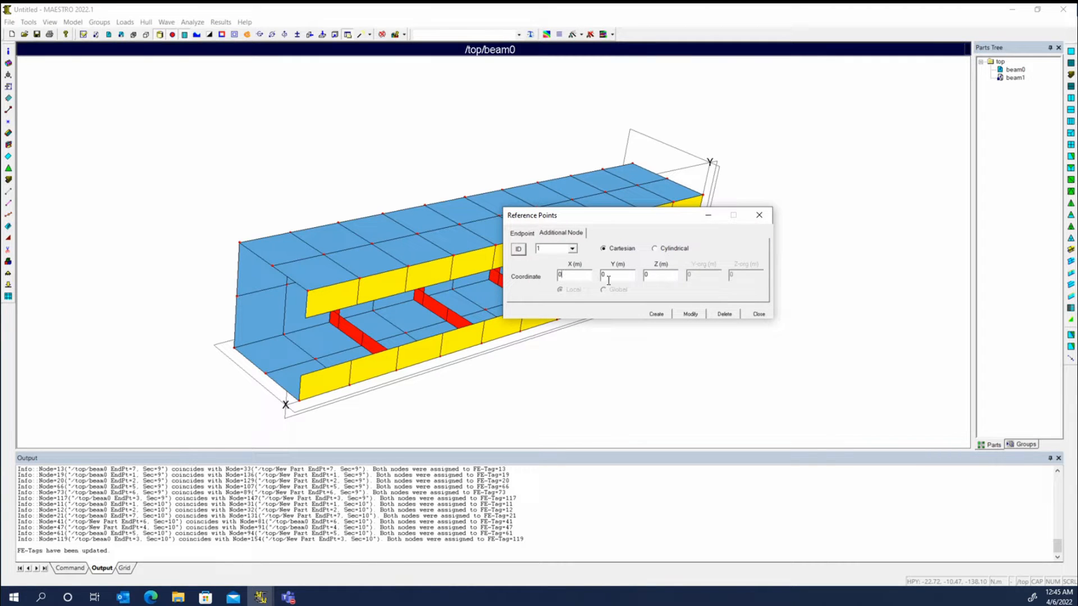
{"action": "left_click", "coordinate": [271, 266]}
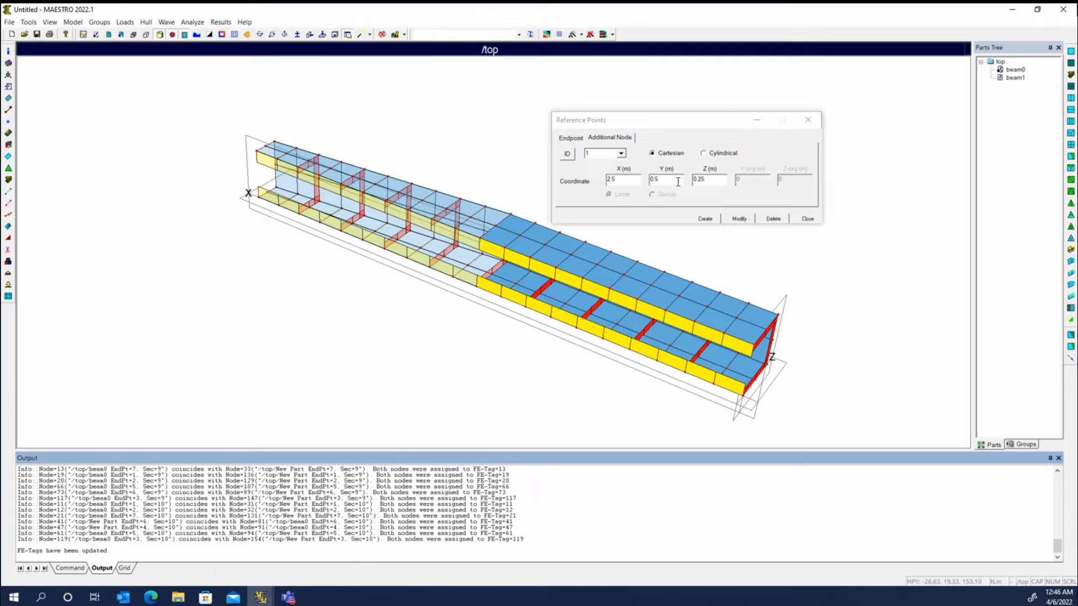
{"action": "left_click", "coordinate": [658, 181]}
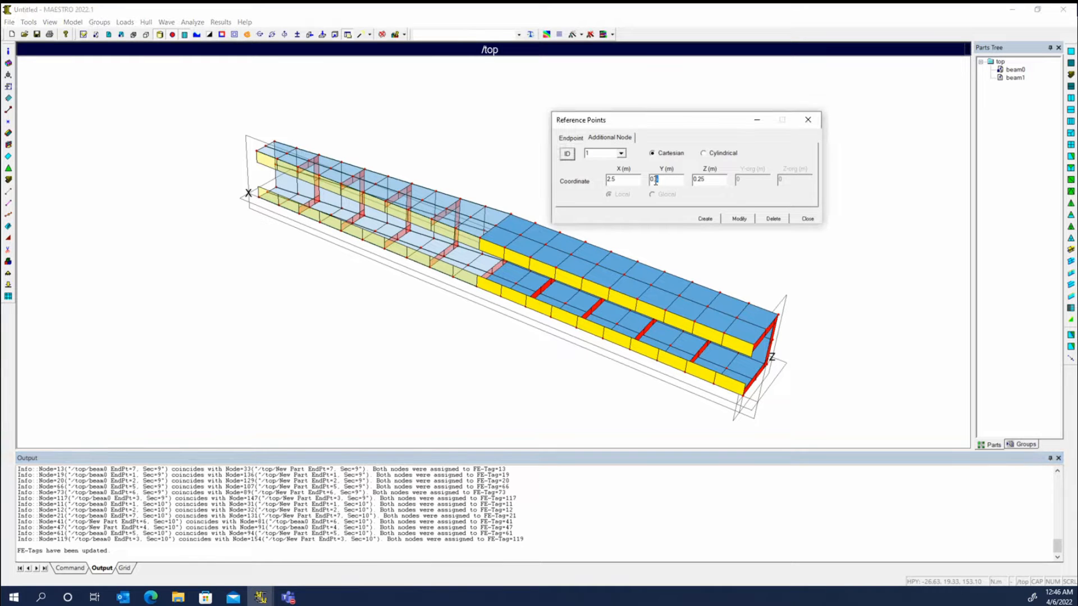
{"action": "type", "text": "25"}
{"action": "left_click", "coordinate": [705, 219]}
{"action": "middle_click_drag", "start_coordinate": [523, 309], "coordinate": [511, 253]}
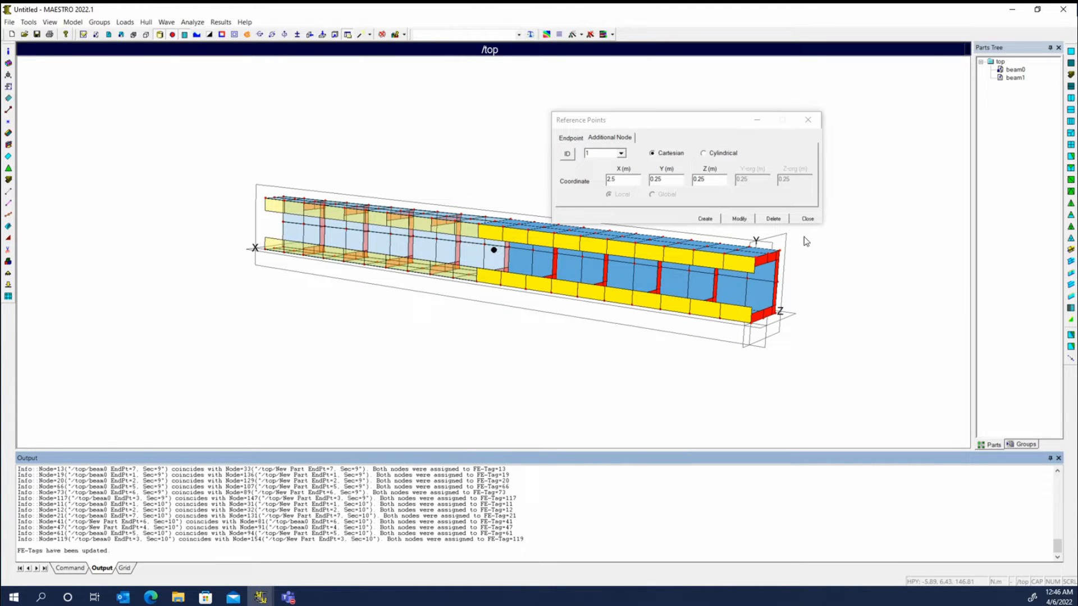
{"action": "left_click", "coordinate": [383, 35]}
{"action": "middle_click_drag", "start_coordinate": [496, 250], "coordinate": [507, 264]}
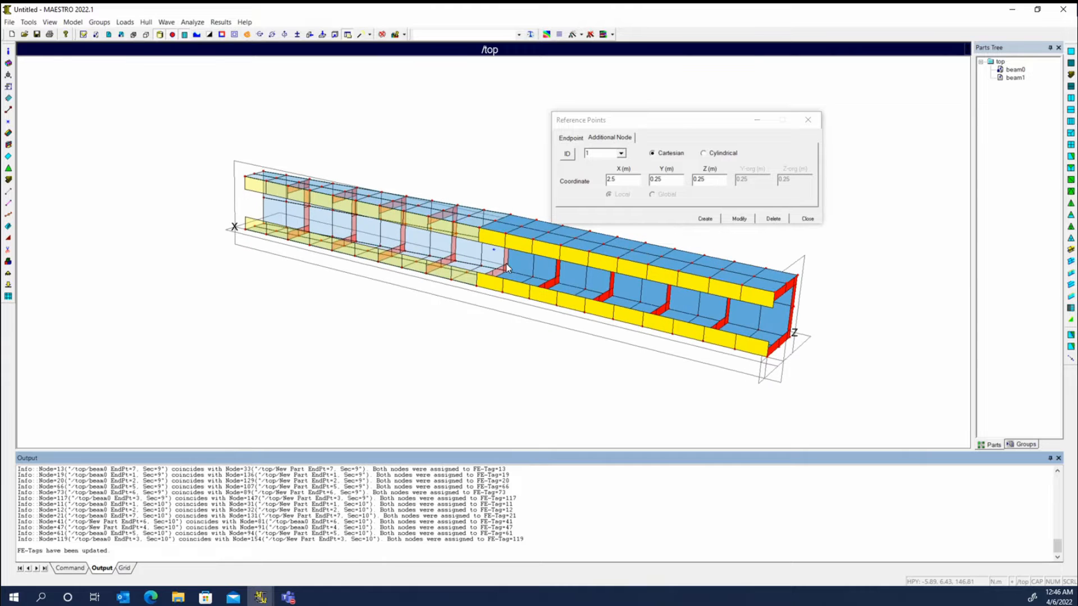
Step: Make beam0 the only viewed part and close the Reference Points dialog
{"action": "right_click", "coordinate": [1009, 70]}
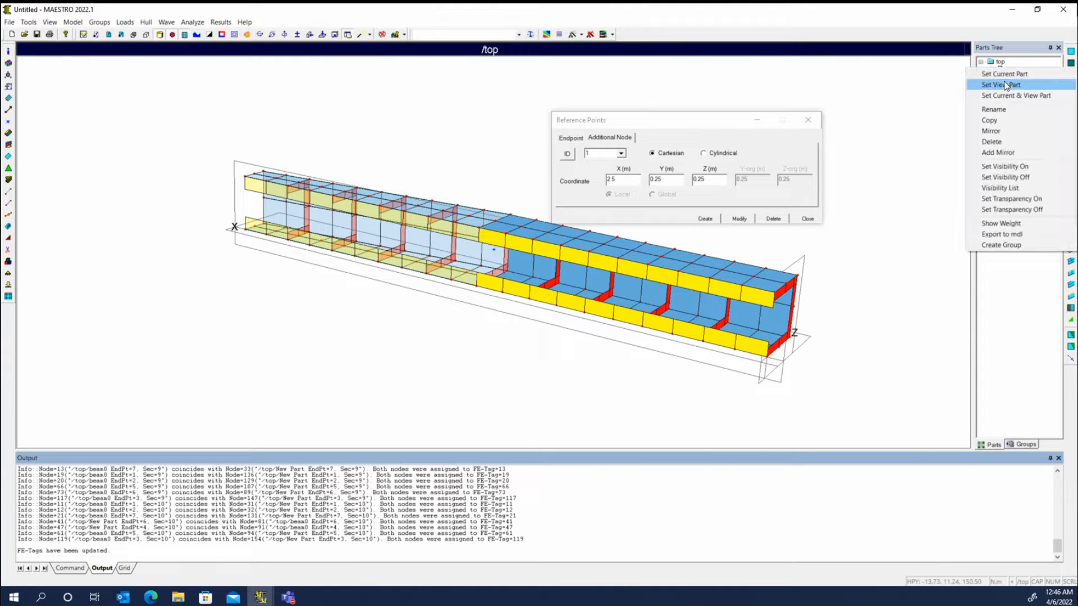
{"action": "left_click", "coordinate": [1002, 85]}
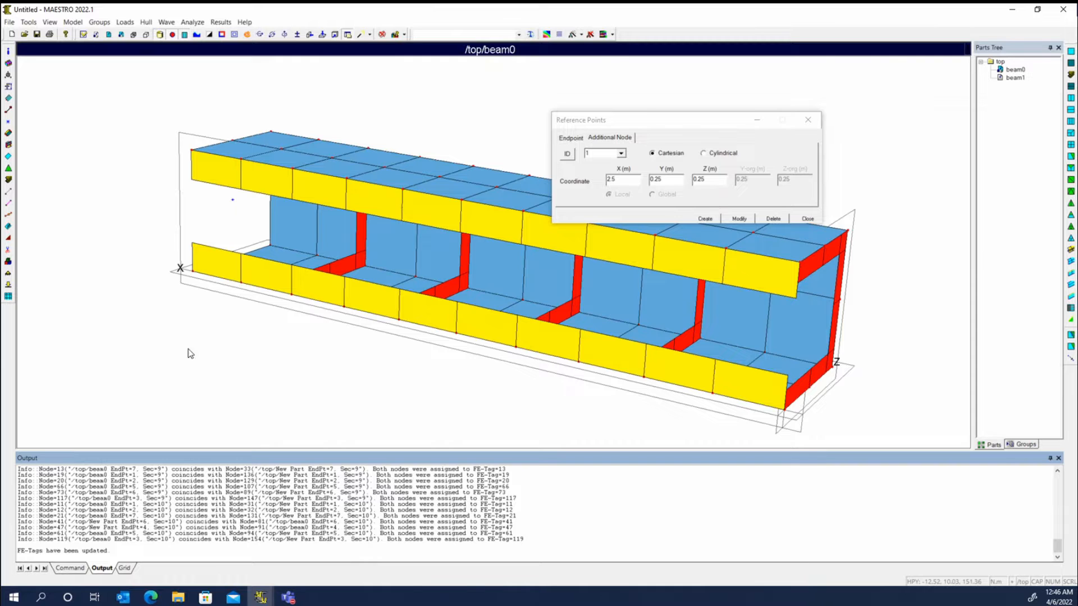
{"action": "middle_click_drag", "start_coordinate": [187, 354], "coordinate": [220, 221]}
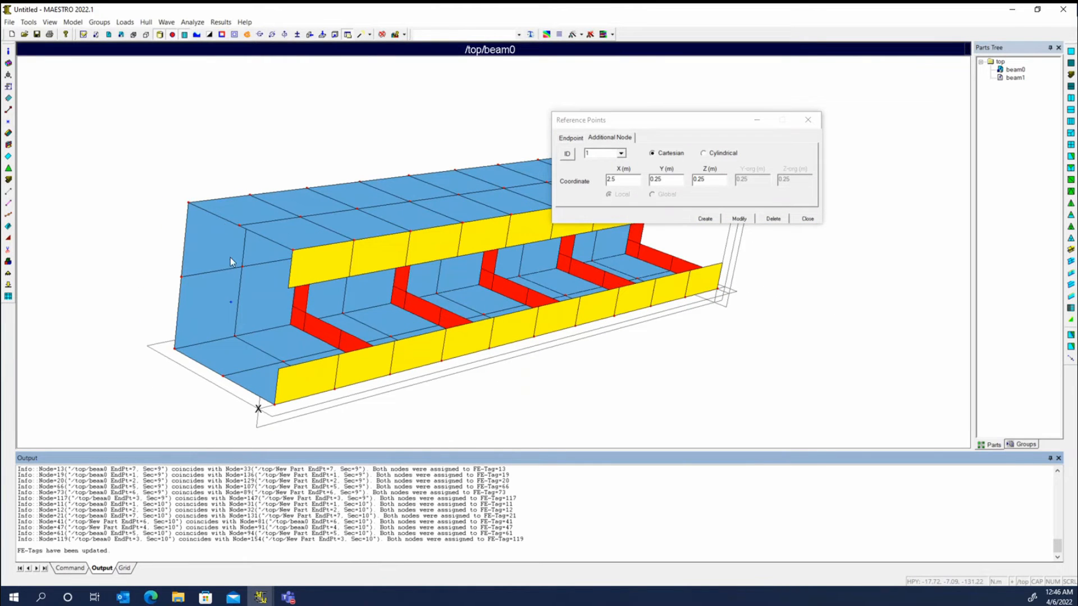
{"action": "left_click", "coordinate": [803, 218]}
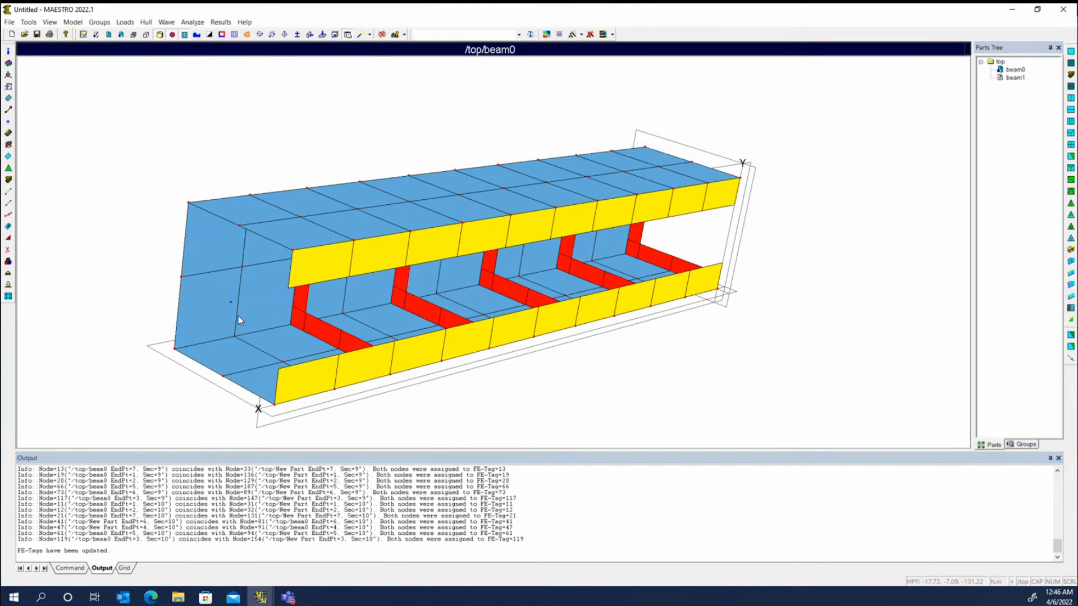
Step: Define a new quad element across the open end of beam0 using corner nodes 4.10, 3.10, 2.10 and 1.10
{"action": "left_click", "coordinate": [8, 156]}
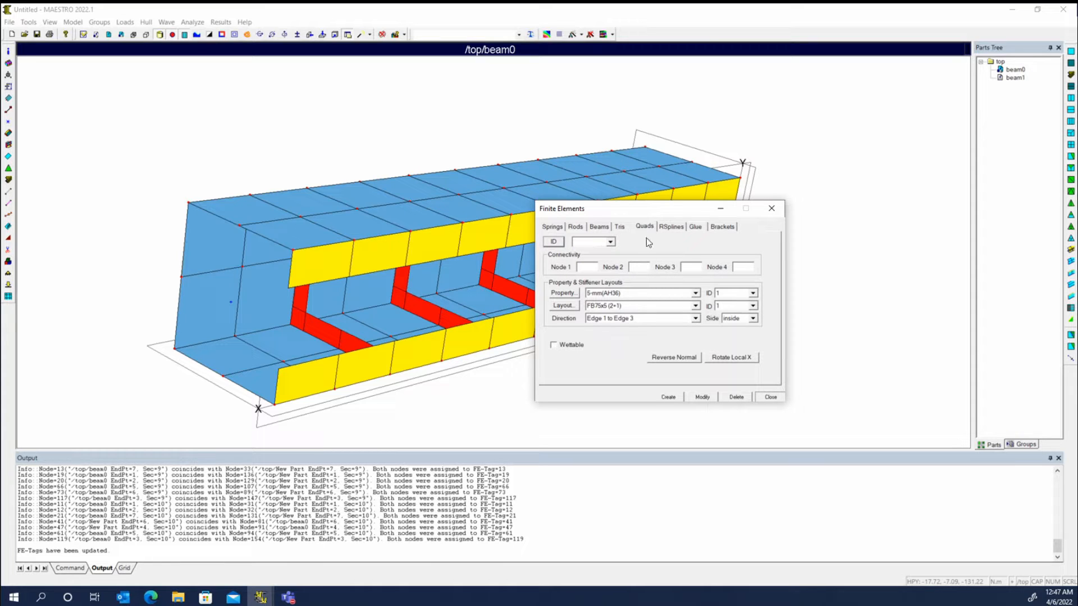
{"action": "left_click", "coordinate": [562, 242]}
{"action": "left_click", "coordinate": [555, 243]}
{"action": "left_click", "coordinate": [293, 249]}
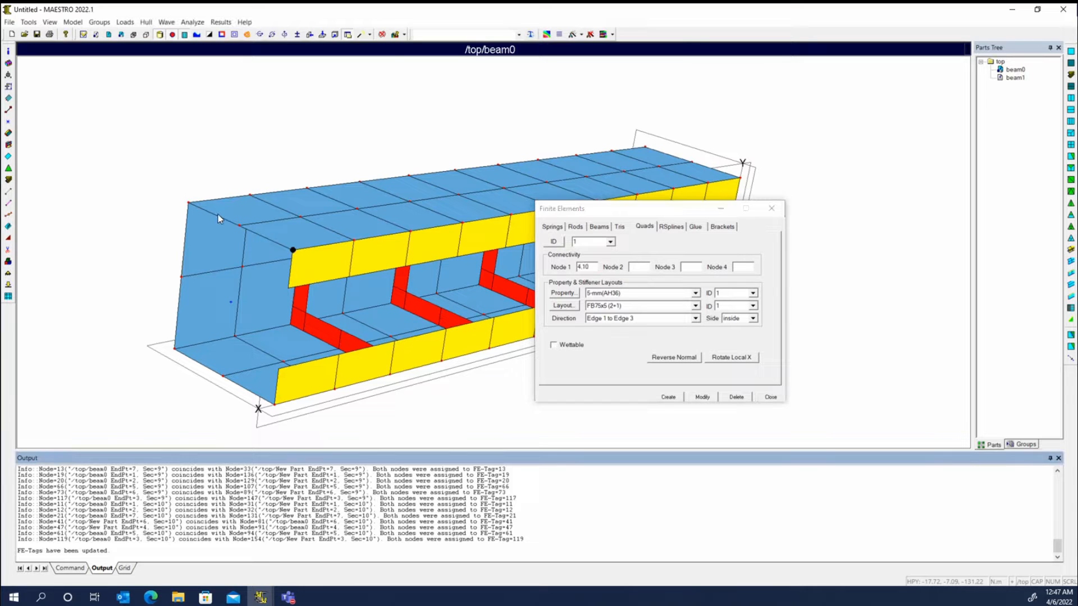
{"action": "left_click", "coordinate": [188, 202]}
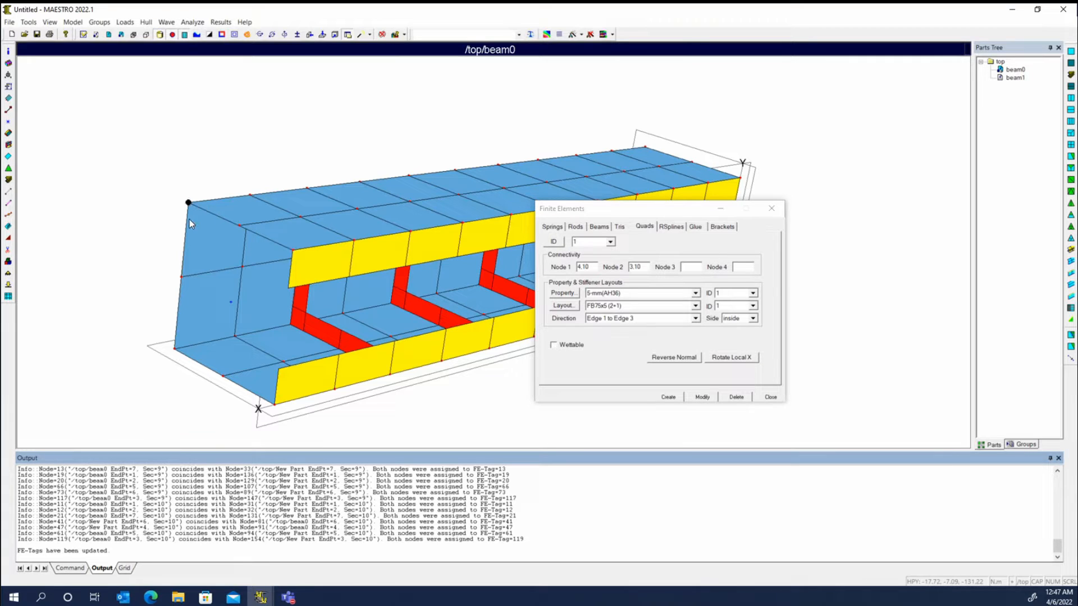
{"action": "left_click", "coordinate": [175, 348]}
{"action": "left_click", "coordinate": [275, 404]}
Step: Set the quad's stiffener layout to Null, create the element and close the Finite Elements dialog
{"action": "left_click", "coordinate": [695, 306]}
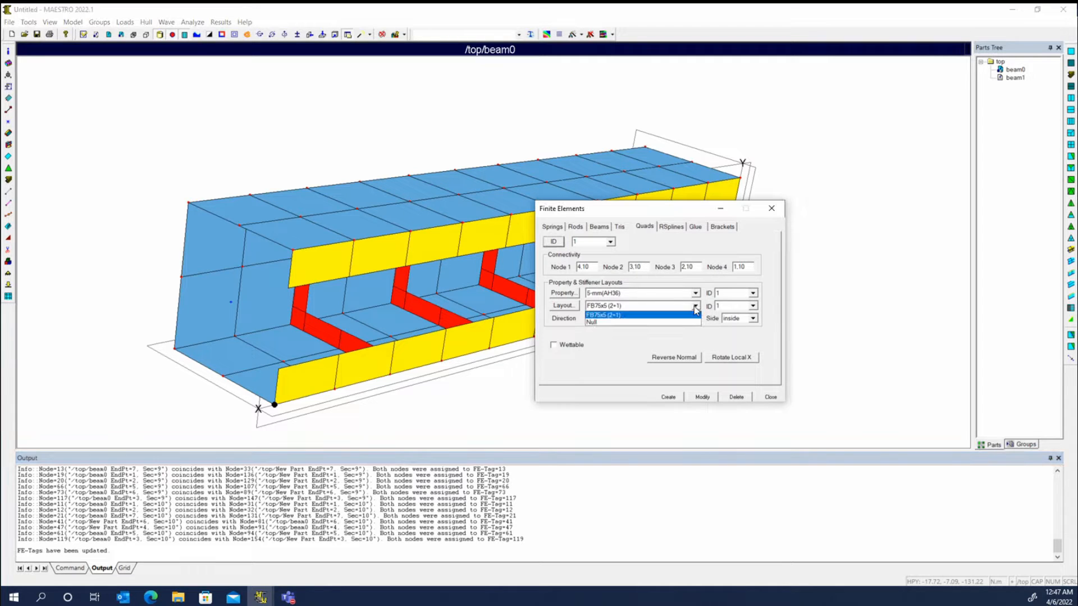
{"action": "left_click", "coordinate": [617, 323]}
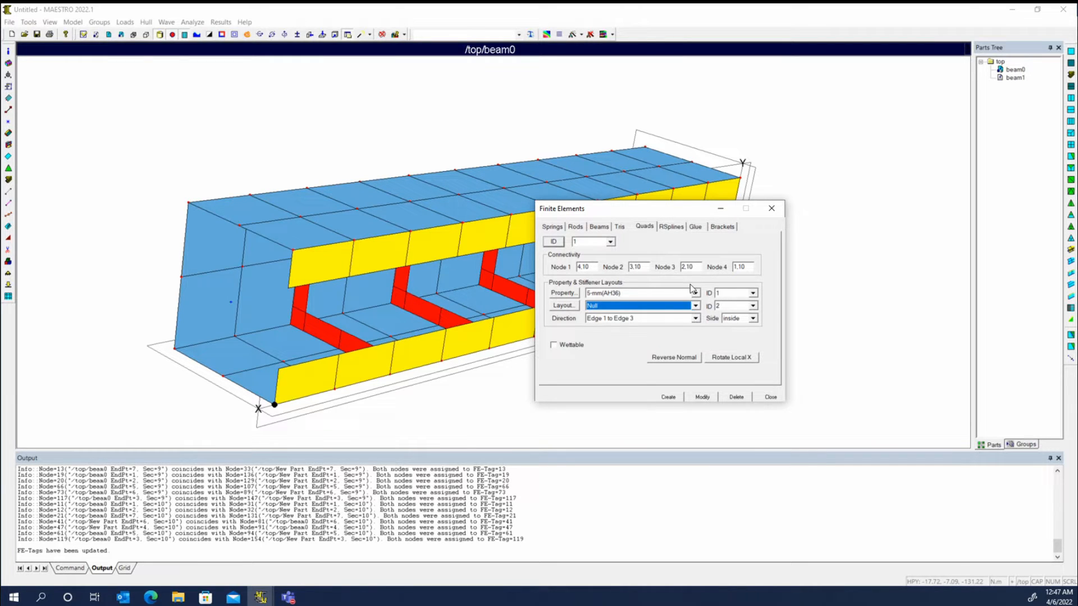
{"action": "left_click", "coordinate": [668, 397]}
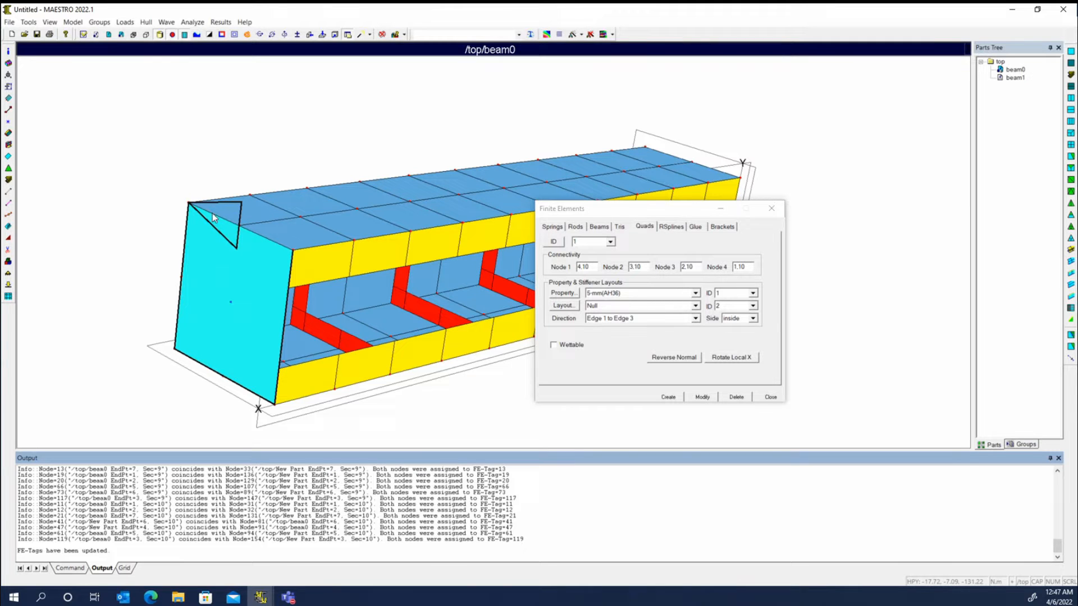
{"action": "left_click", "coordinate": [772, 208]}
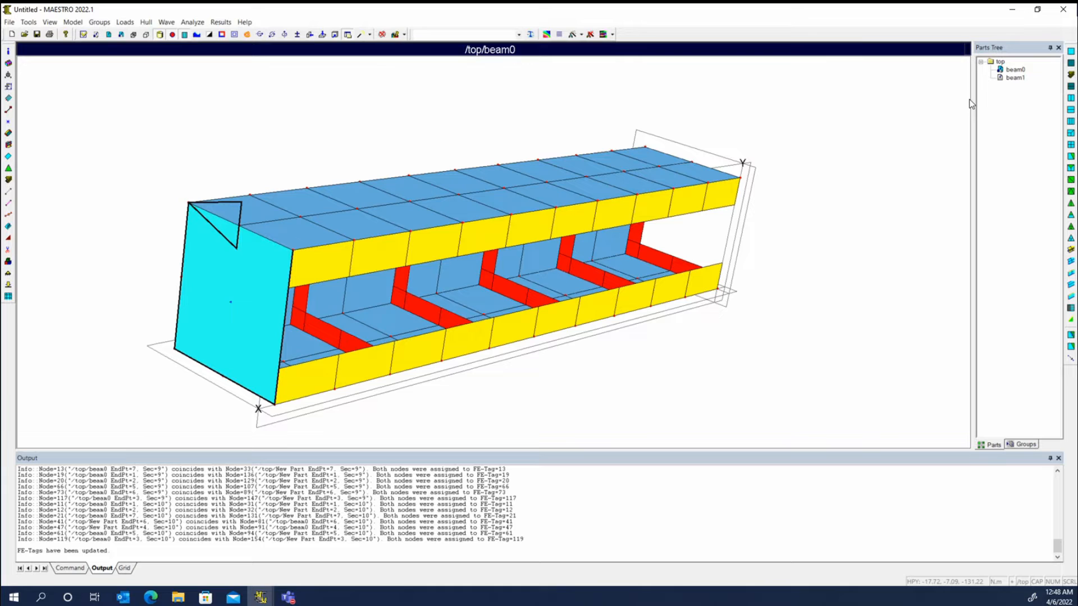
Step: Split the end quad of beam0 into four quads
{"action": "left_click", "coordinate": [1071, 147]}
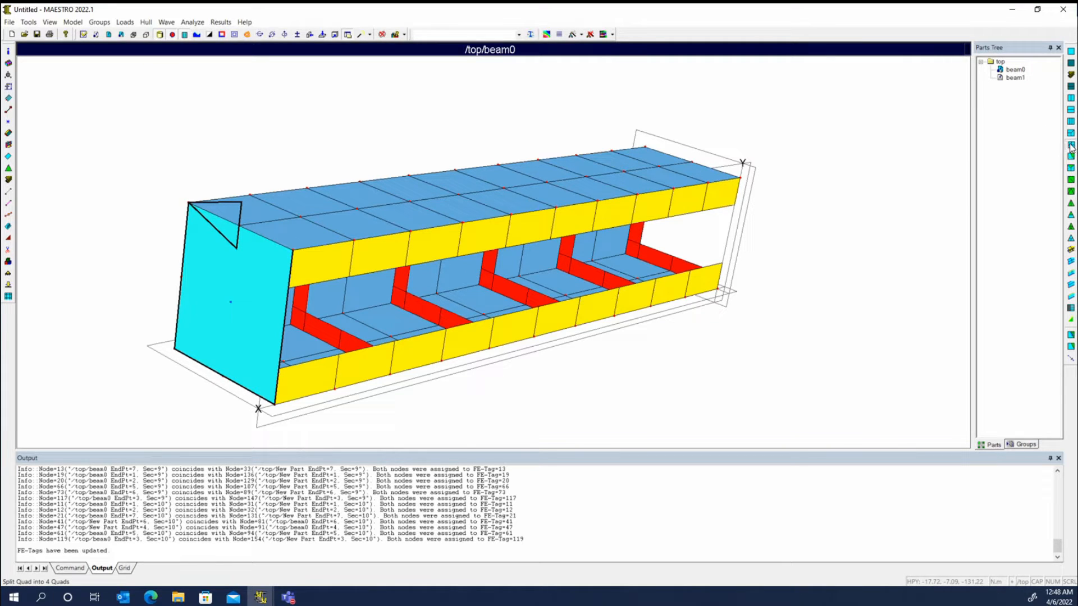
{"action": "left_click", "coordinate": [241, 286]}
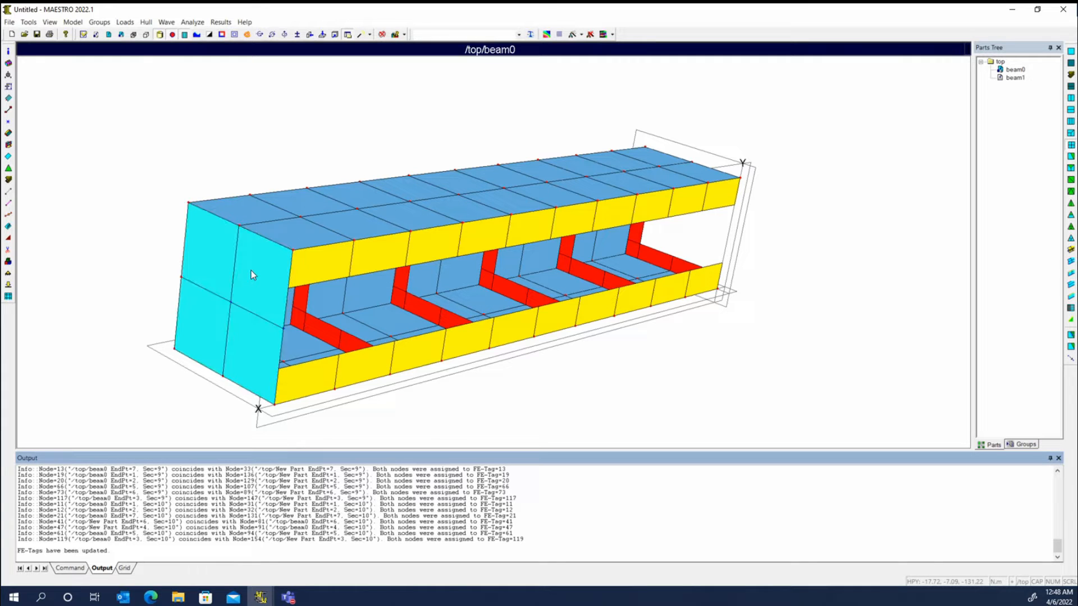
{"action": "left_click", "coordinate": [218, 354]}
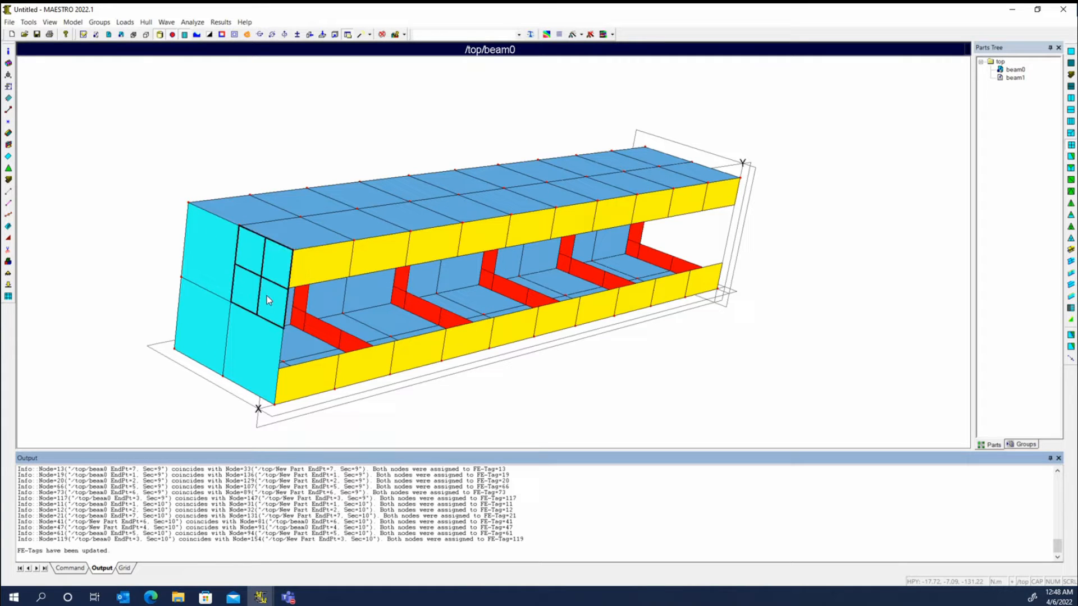
{"action": "middle_click_drag", "start_coordinate": [465, 346], "coordinate": [205, 191]}
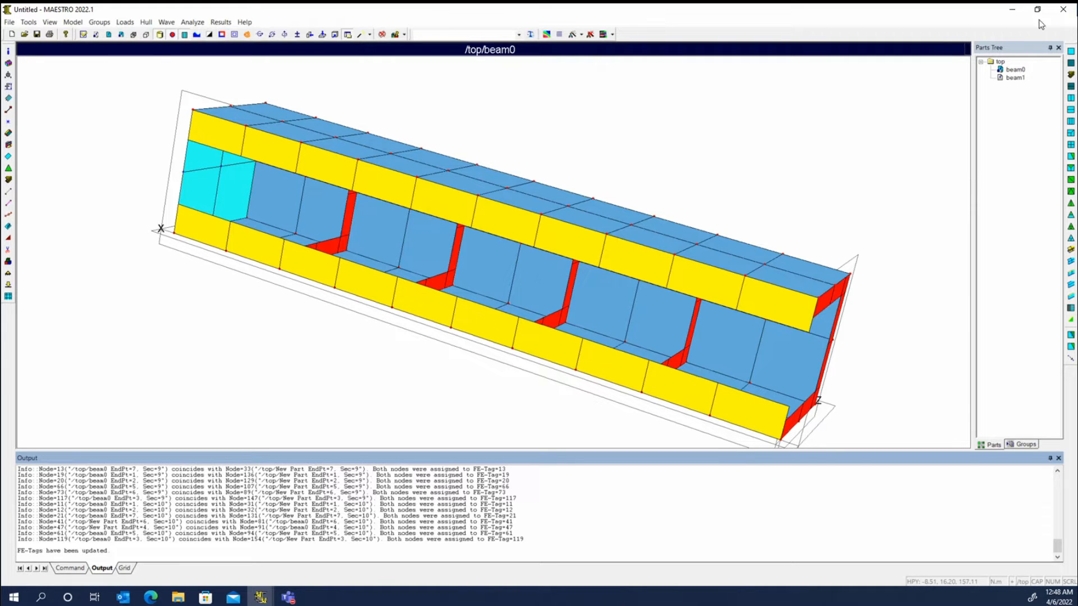
Step: Make beam1 the viewed part and open the Finite Elements definition for quads
{"action": "right_click", "coordinate": [1000, 77]}
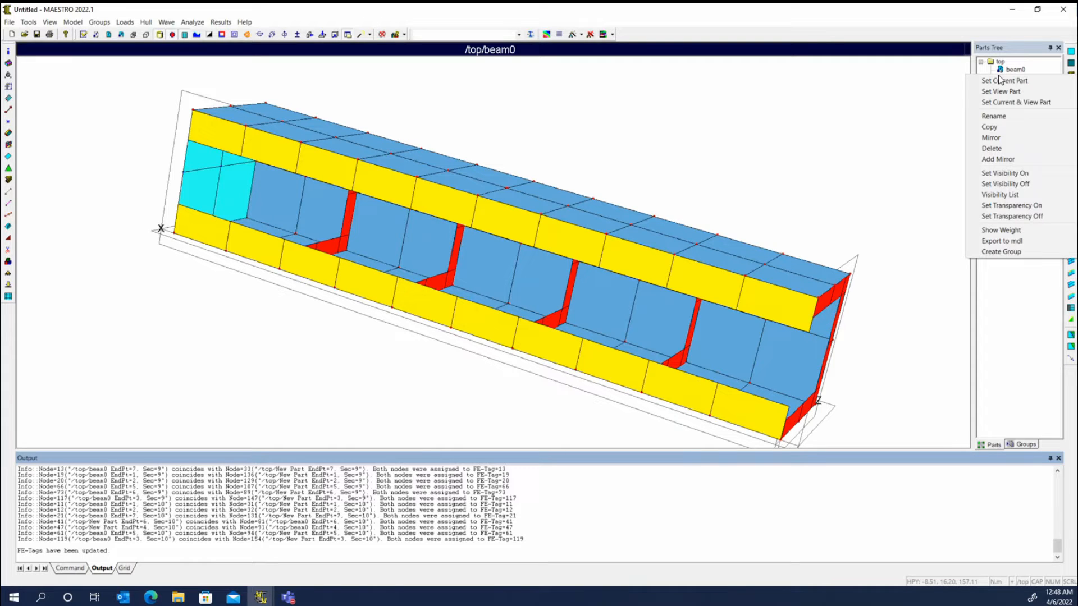
{"action": "left_click", "coordinate": [1029, 177]}
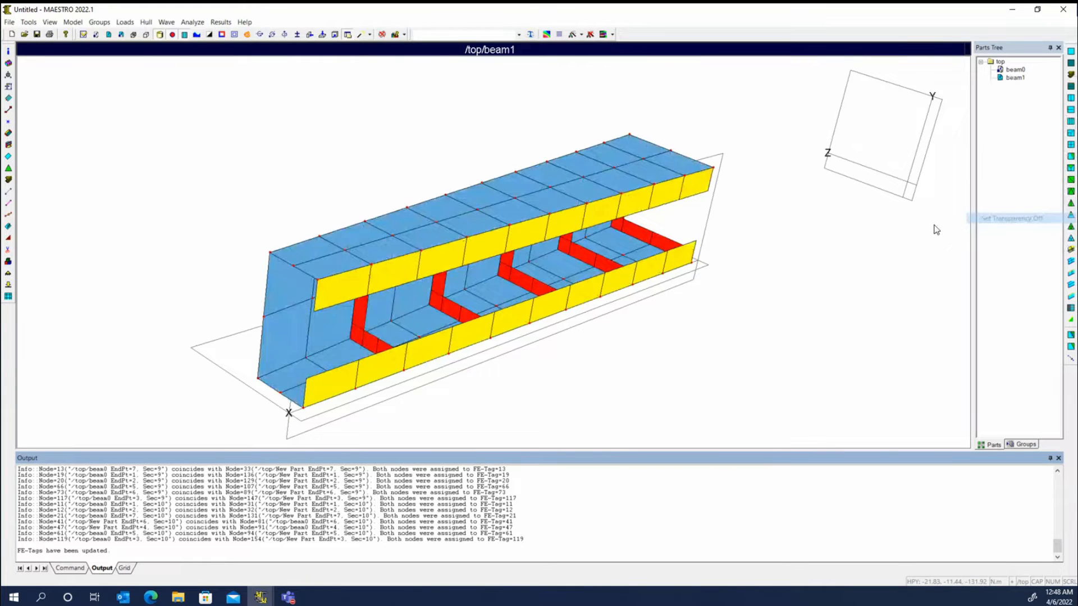
{"action": "left_click", "coordinate": [9, 157]}
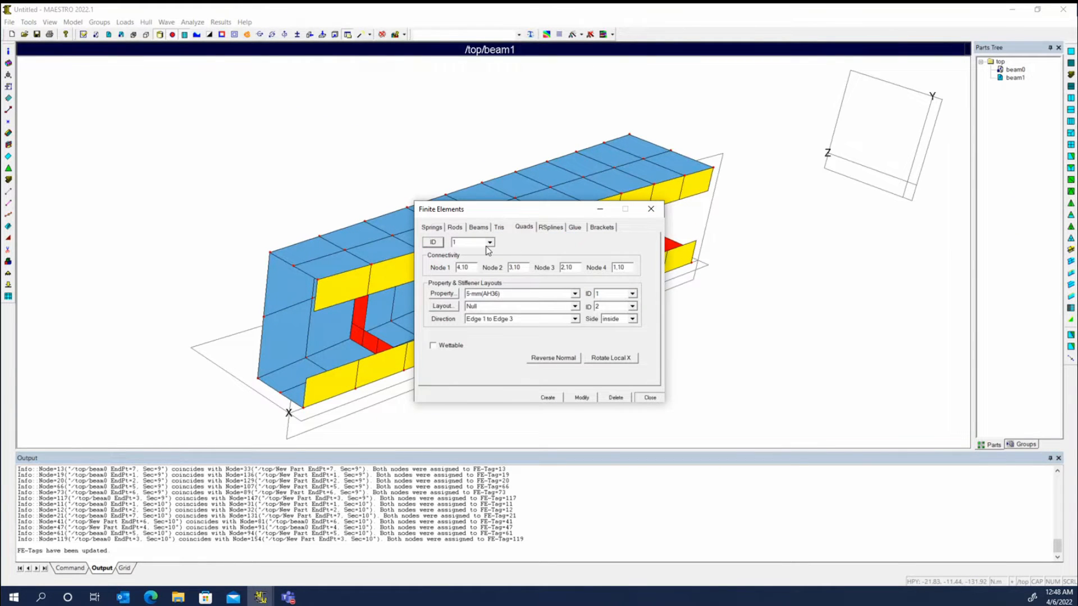
{"action": "left_click", "coordinate": [432, 242]}
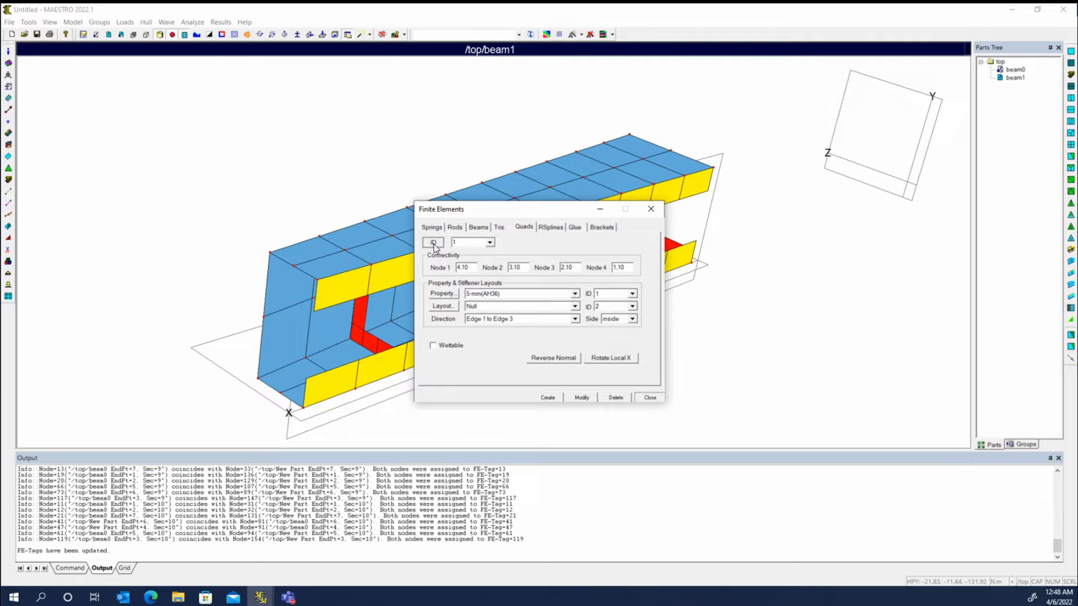
{"action": "left_click", "coordinate": [317, 282]}
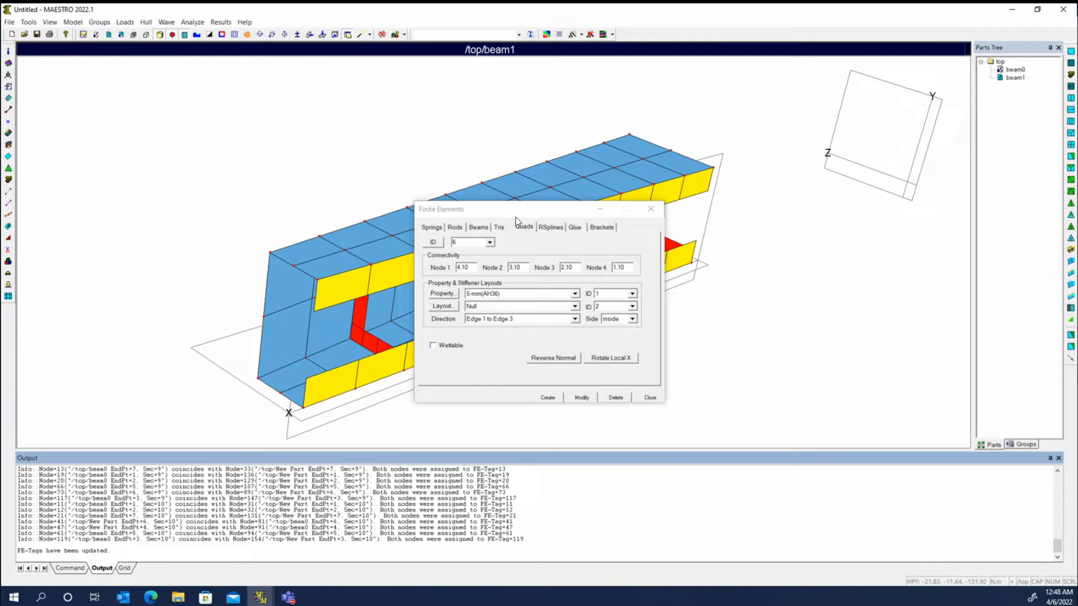
{"action": "left_click_drag", "start_coordinate": [513, 211], "coordinate": [578, 201]}
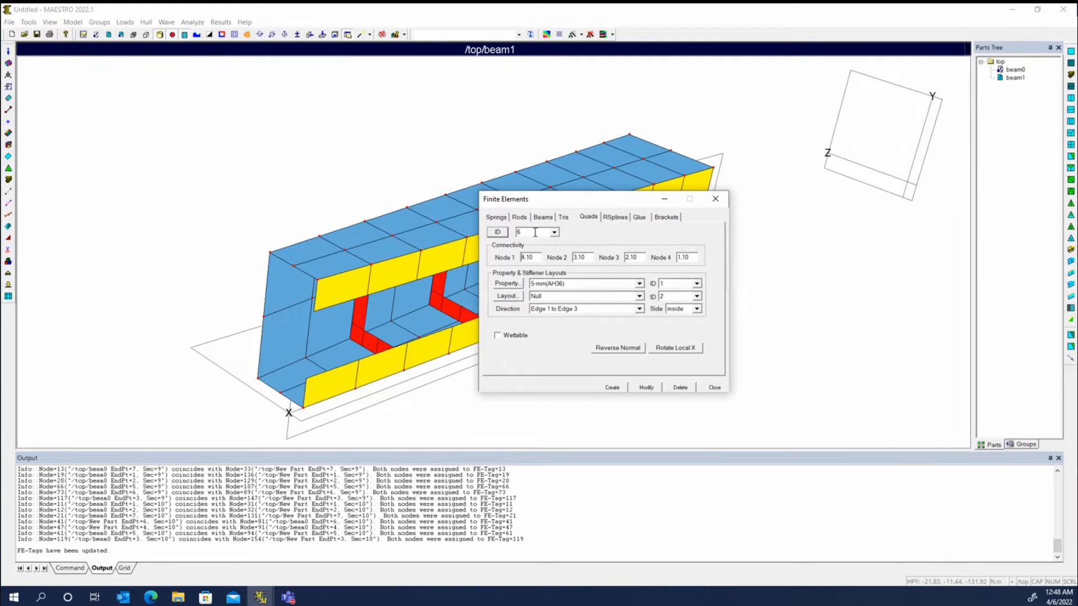
{"action": "left_click", "coordinate": [554, 232]}
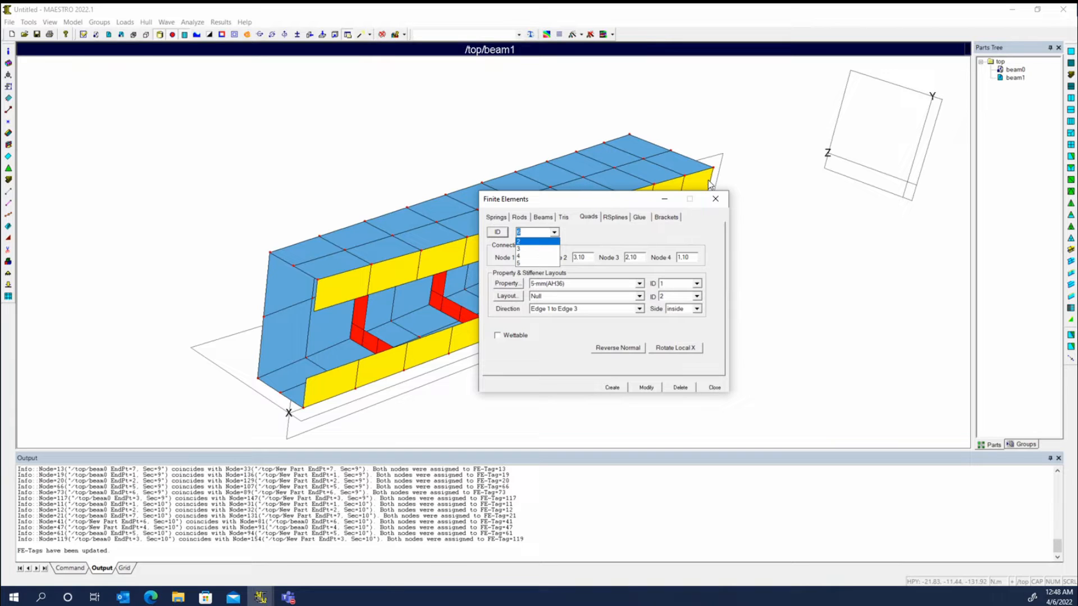
{"action": "left_click", "coordinate": [568, 237]}
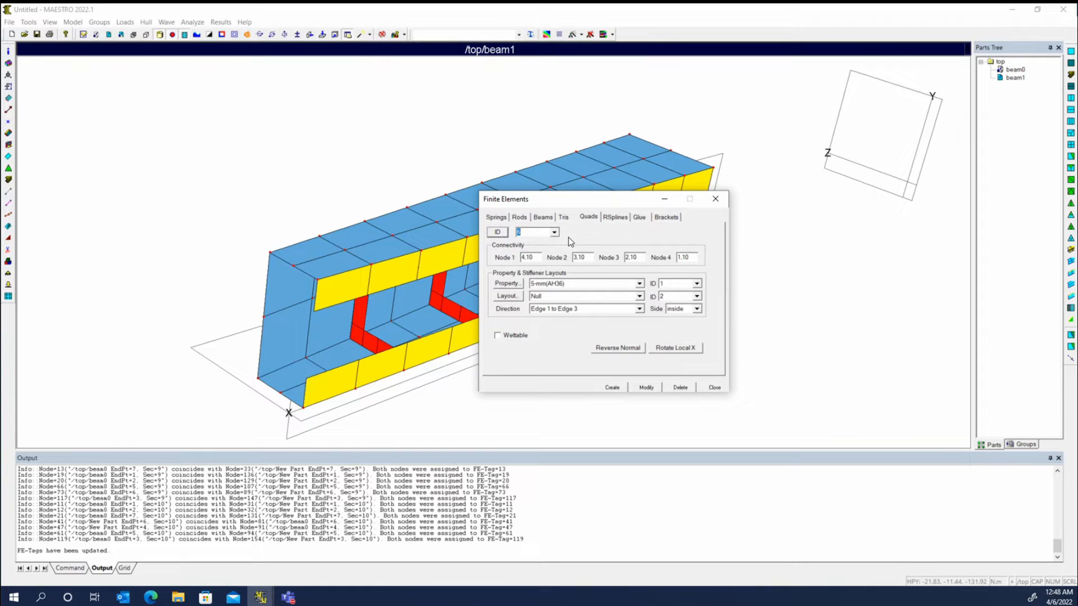
{"action": "left_click", "coordinate": [325, 285]}
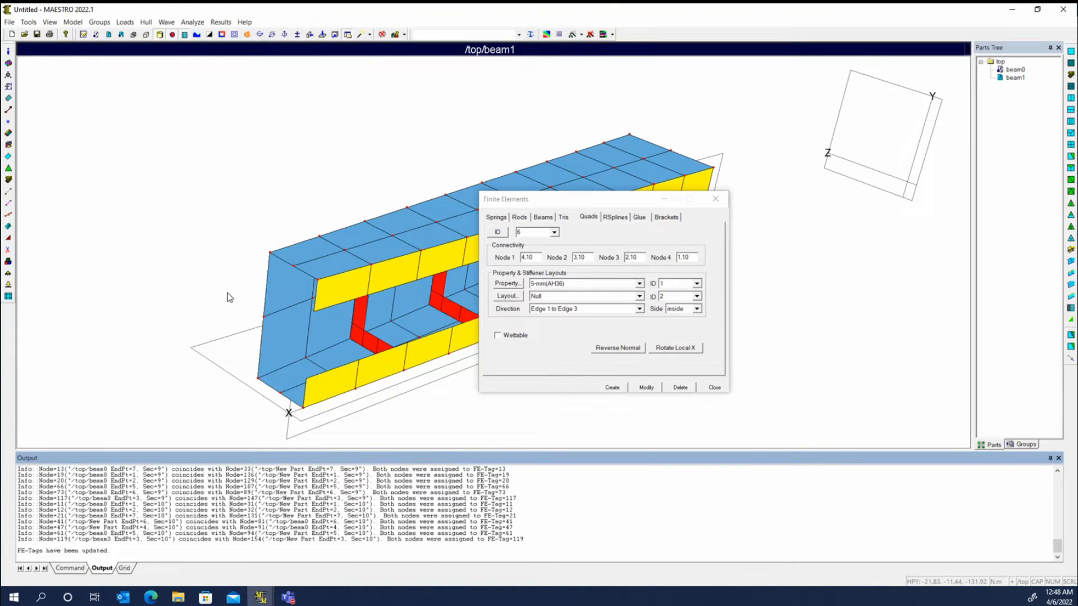
Step: Make beam1 the current part and create a new quad across its open end through corner nodes 4.10, 3.10, 2.10 and 1.10
{"action": "right_click", "coordinate": [1011, 80]}
{"action": "left_click", "coordinate": [1014, 84]}
{"action": "left_click", "coordinate": [499, 232]}
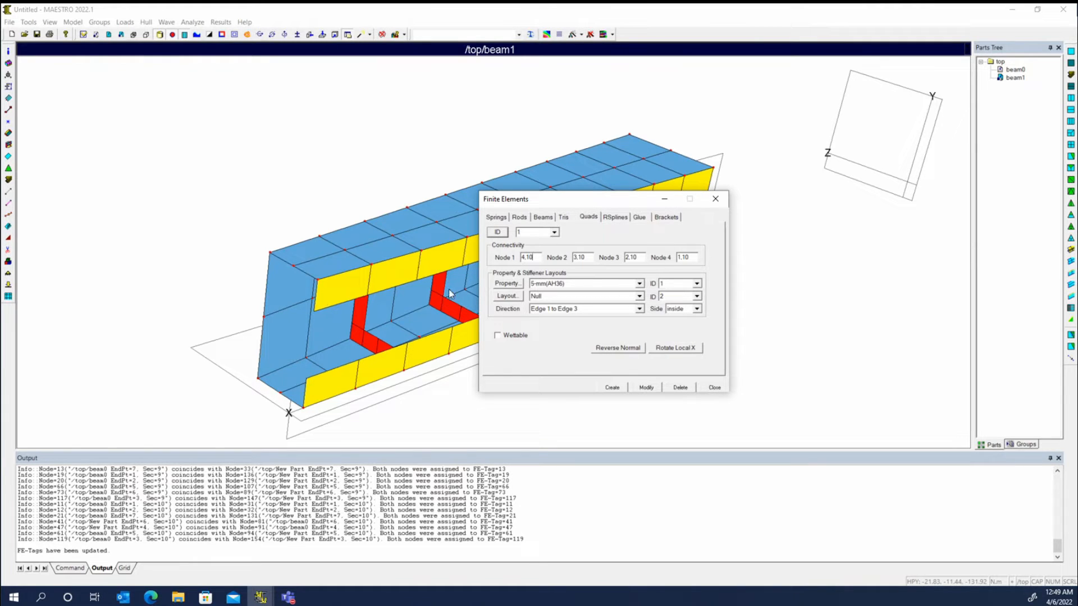
{"action": "left_click", "coordinate": [318, 279]}
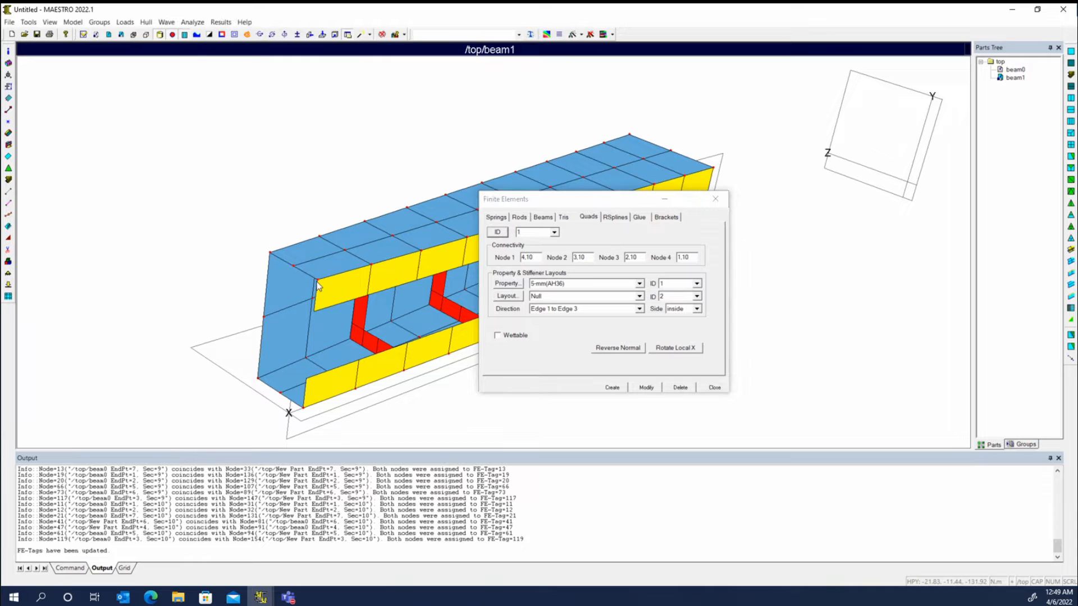
{"action": "left_click", "coordinate": [270, 253]}
{"action": "left_click", "coordinate": [257, 378]}
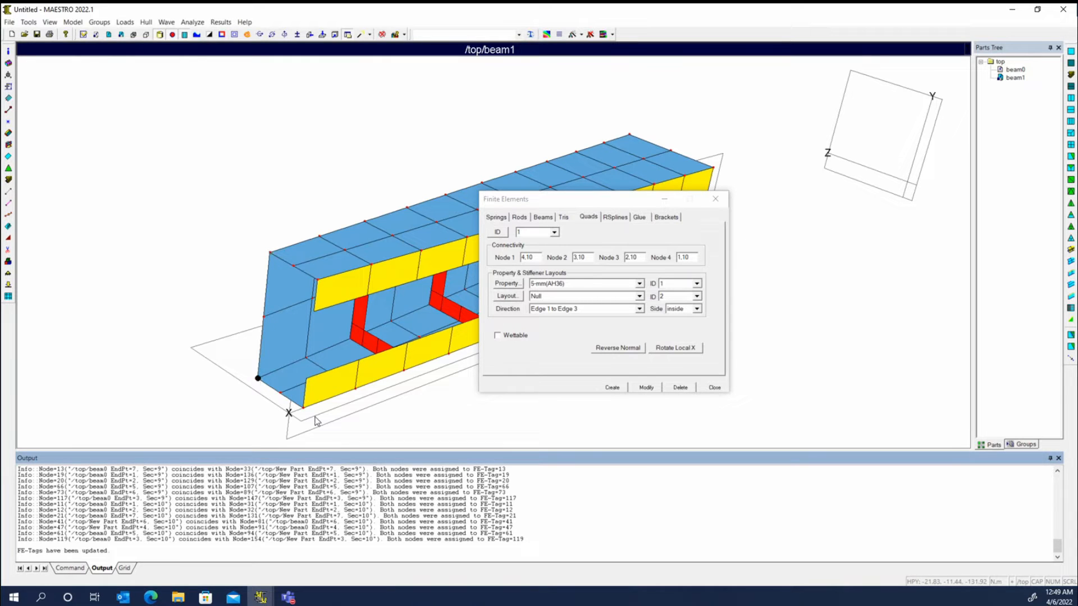
{"action": "left_click", "coordinate": [302, 407]}
{"action": "left_click", "coordinate": [620, 387]}
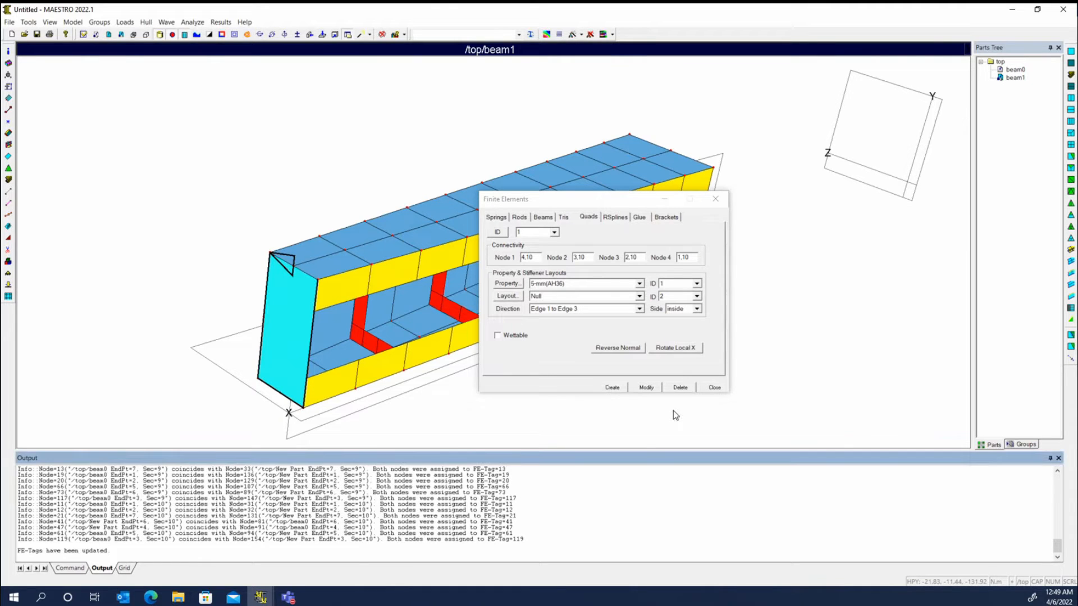
{"action": "left_click", "coordinate": [713, 388]}
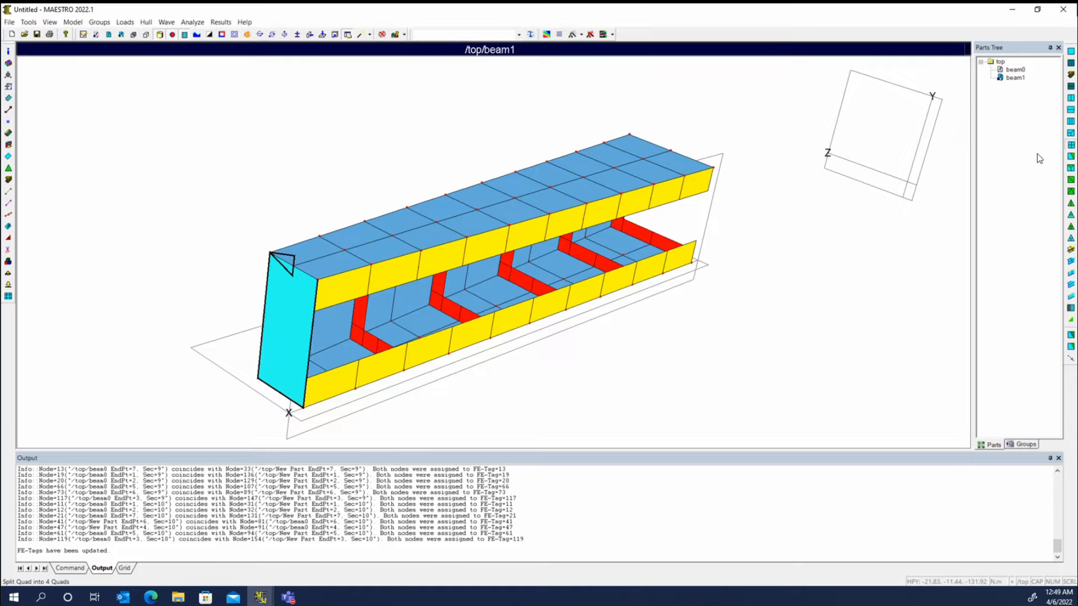
Step: Split the end quad of beam1 into four quads
{"action": "left_click", "coordinate": [275, 318]}
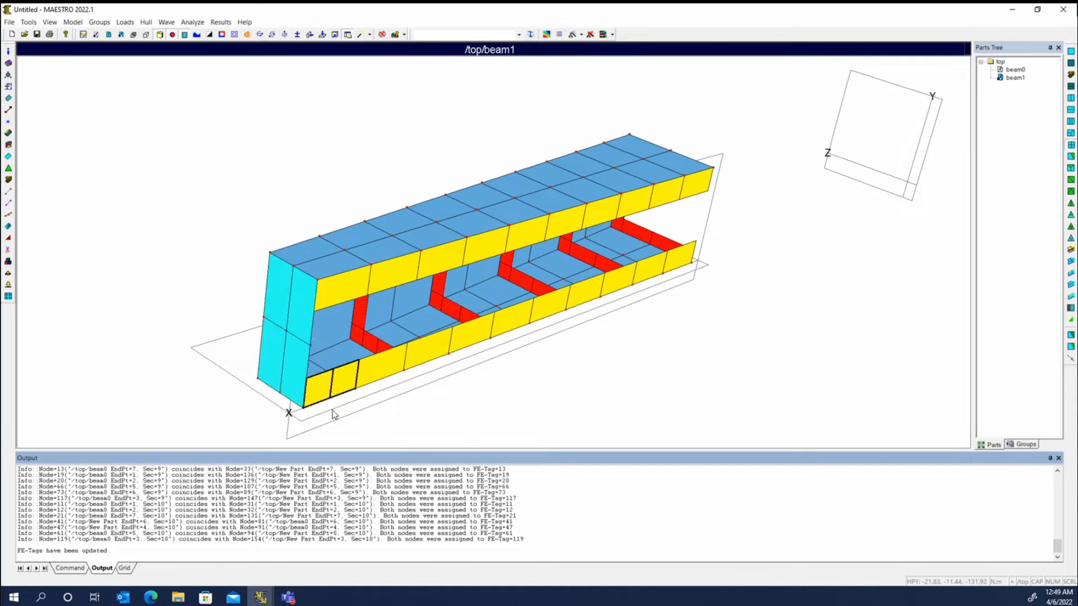
{"action": "scroll", "coordinate": [415, 395], "scroll_direction": "down", "scroll_amount": 3}
{"action": "middle_click_drag", "start_coordinate": [415, 394], "coordinate": [273, 323]}
{"action": "middle_click_drag", "start_coordinate": [323, 292], "coordinate": [305, 290]}
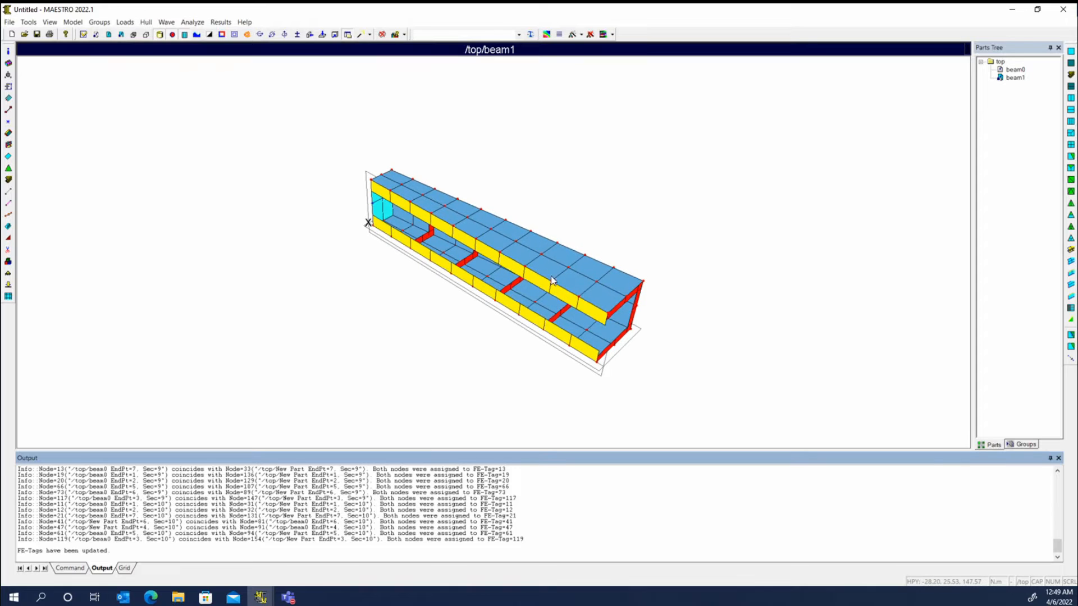
Step: Make the whole top assembly the viewed part to show both beams with their bulkheads
{"action": "right_click", "coordinate": [998, 65]}
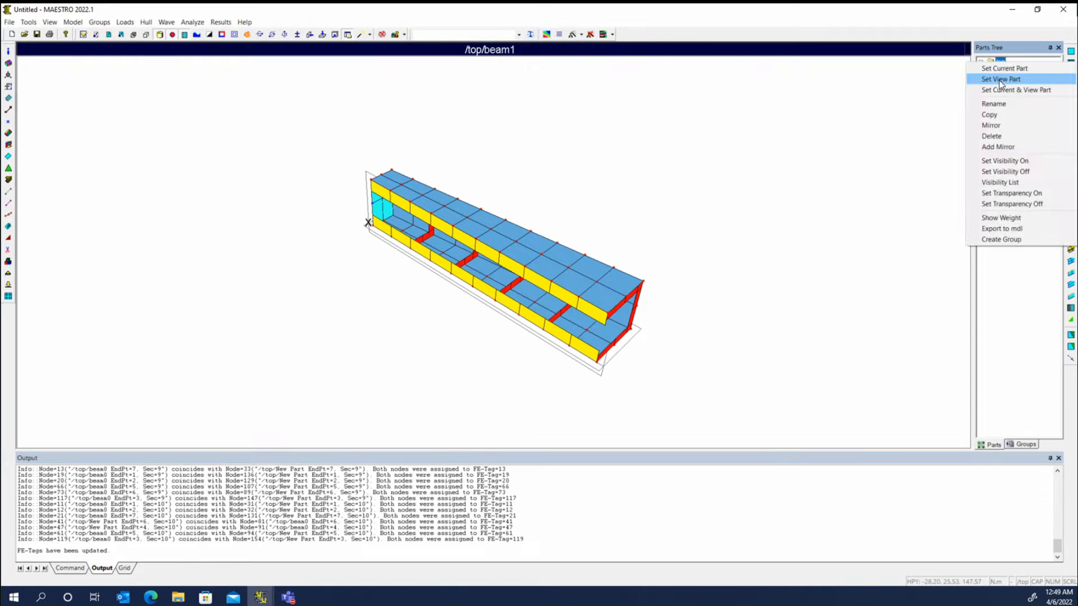
{"action": "left_click", "coordinate": [1001, 77]}
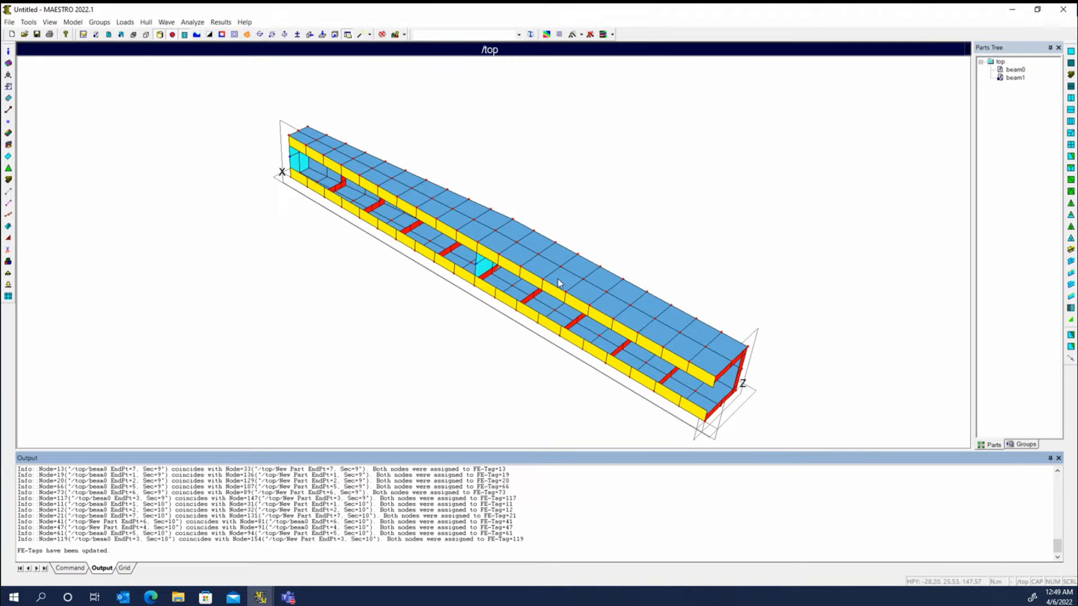
{"action": "middle_click_drag", "start_coordinate": [531, 256], "coordinate": [672, 225]}
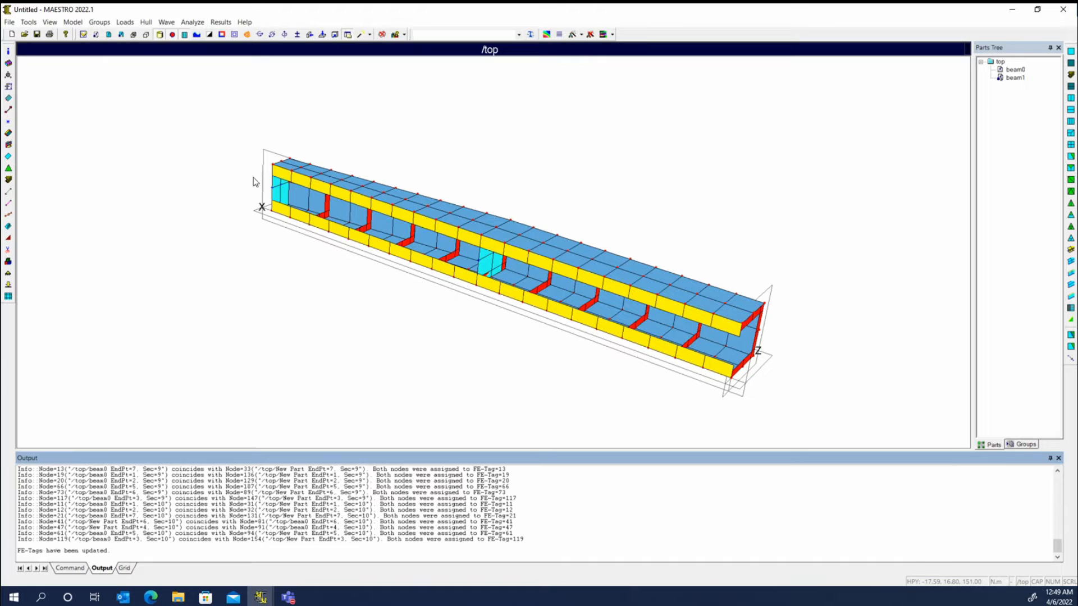
Step: Try to mark frame 0 for deletion on the strakes of beam1 where it meets beam0
{"action": "left_click", "coordinate": [8, 133]}
{"action": "left_click", "coordinate": [470, 252]}
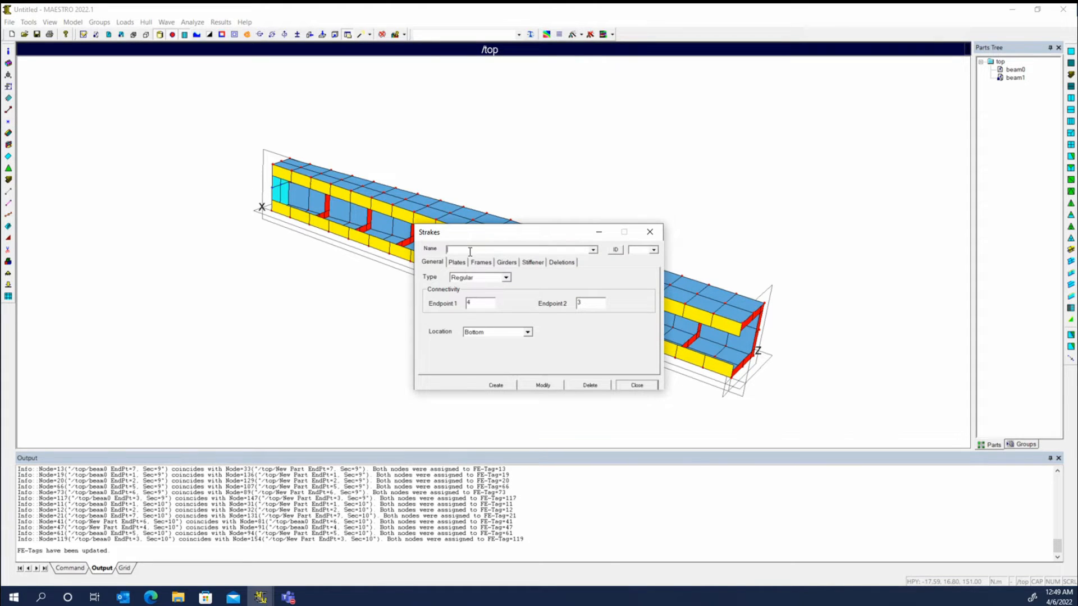
{"action": "left_click", "coordinate": [398, 202]}
{"action": "left_click", "coordinate": [556, 264]}
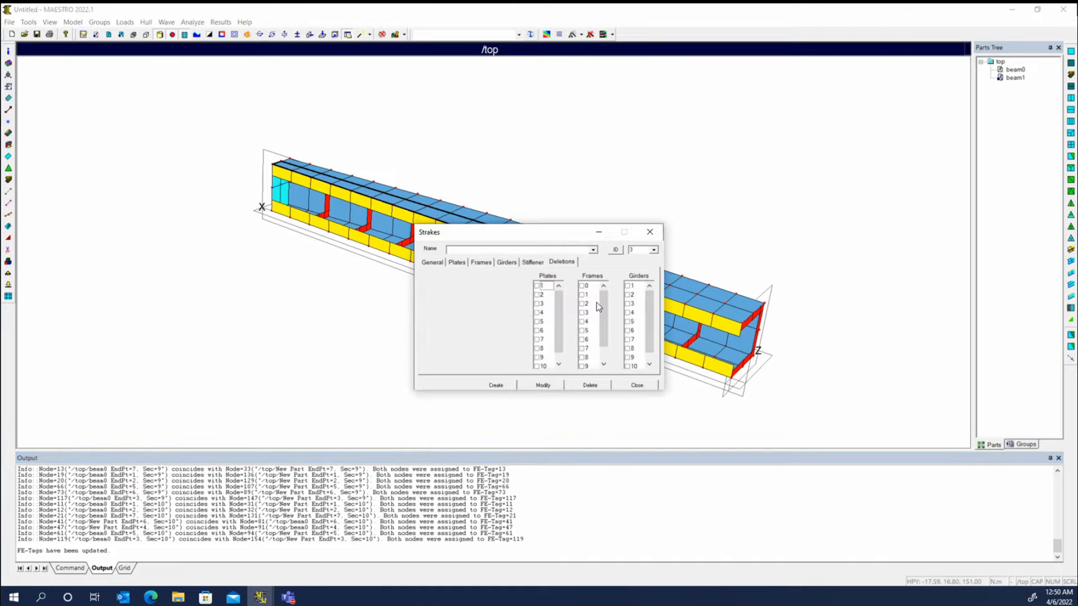
{"action": "left_click_drag", "start_coordinate": [559, 237], "coordinate": [730, 115]}
{"action": "left_click", "coordinate": [753, 163]}
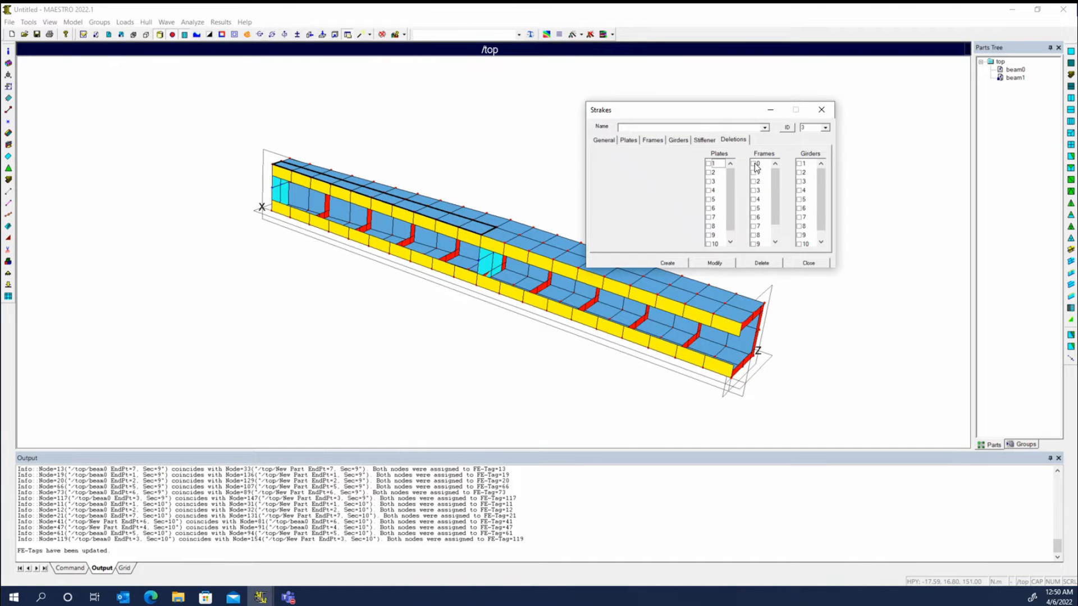
{"action": "left_click", "coordinate": [668, 263]}
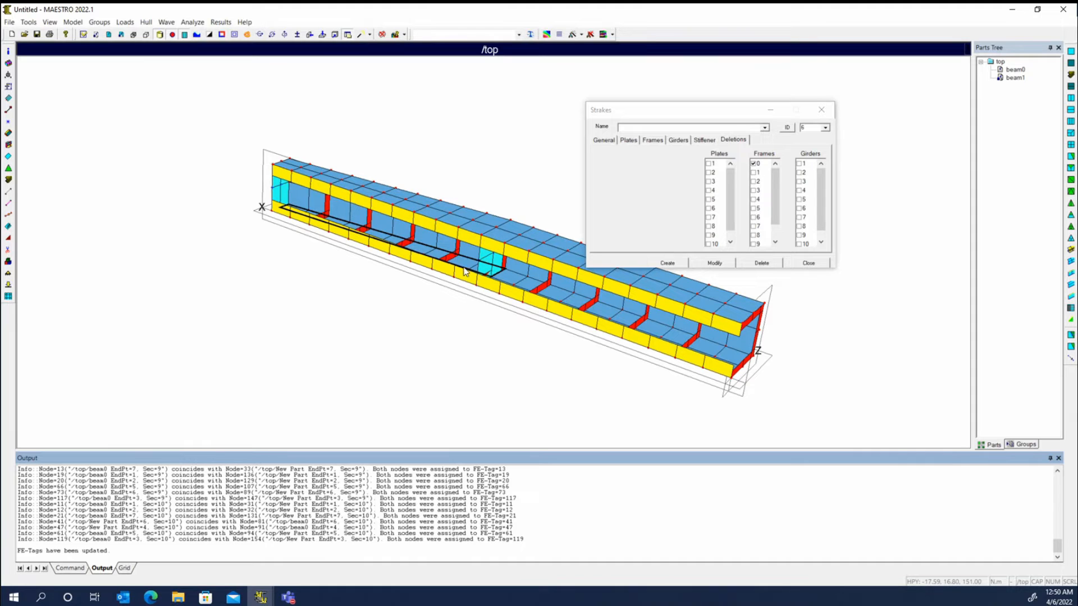
{"action": "left_click", "coordinate": [754, 163]}
Step: Turn off the reference end frame in beam1's default values, apply the change and close the Substructures and Modules dialog
{"action": "left_click", "coordinate": [8, 63]}
{"action": "left_click_drag", "start_coordinate": [491, 250], "coordinate": [151, 282]}
{"action": "left_click", "coordinate": [308, 308]}
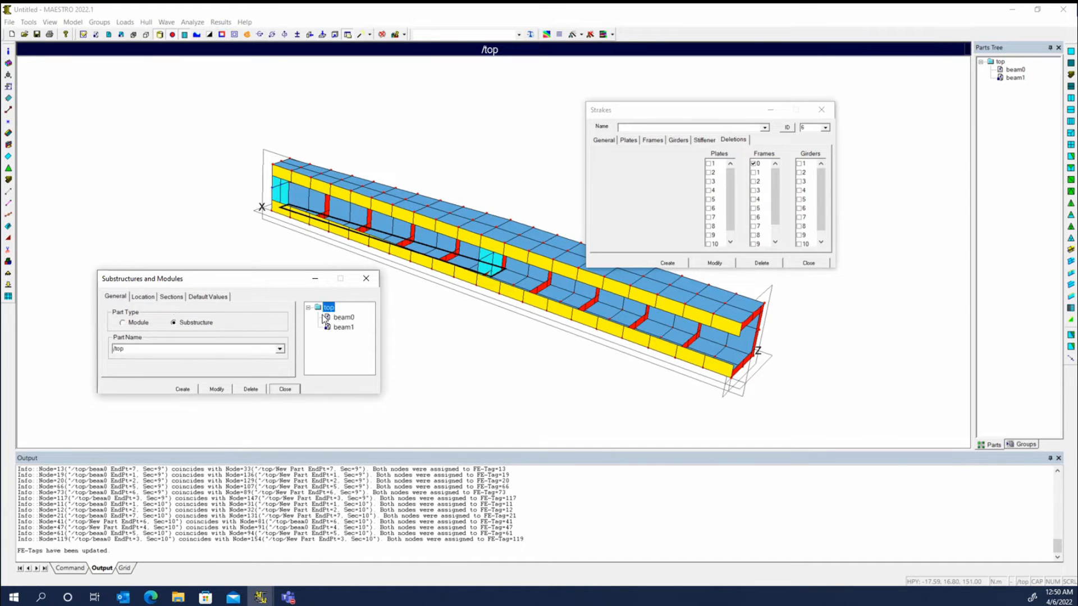
{"action": "left_click", "coordinate": [326, 318]}
{"action": "left_click", "coordinate": [334, 328]}
{"action": "left_click", "coordinate": [214, 297]}
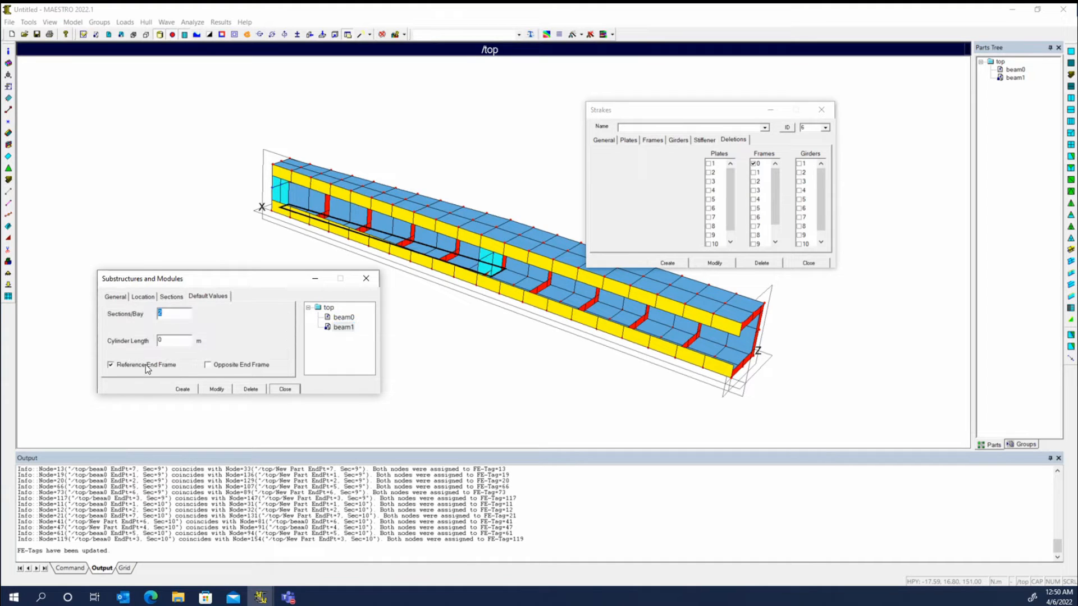
{"action": "left_click", "coordinate": [213, 389]}
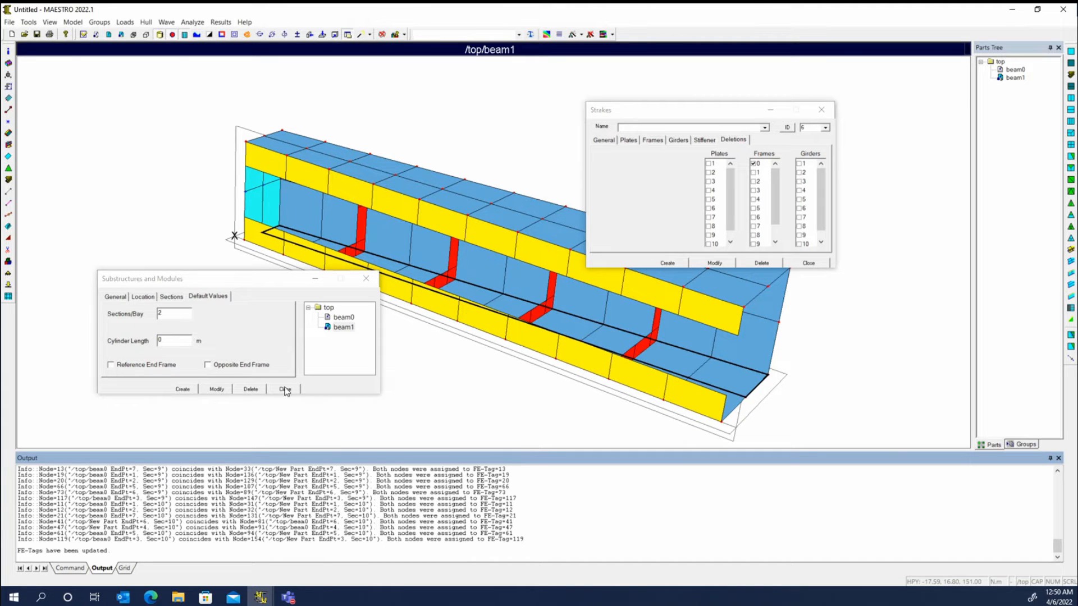
{"action": "left_click", "coordinate": [286, 390]}
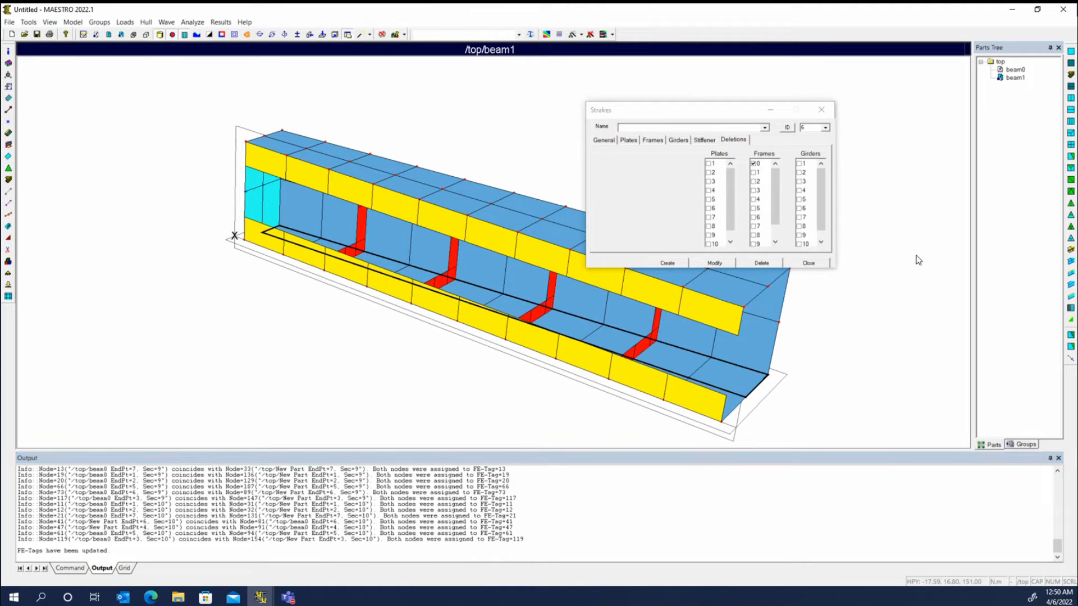
Step: Set top as the viewed part again, close the Strakes dialog and clear the strake highlight
{"action": "right_click", "coordinate": [1004, 64]}
{"action": "left_click", "coordinate": [1007, 79]}
{"action": "left_click", "coordinate": [821, 109]}
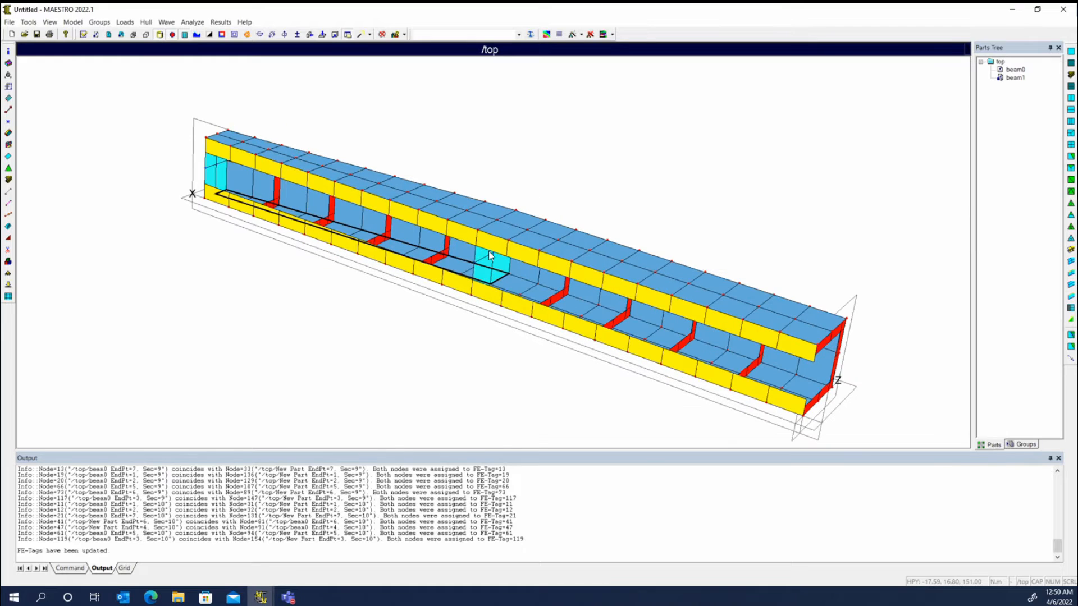
{"action": "left_click", "coordinate": [434, 365]}
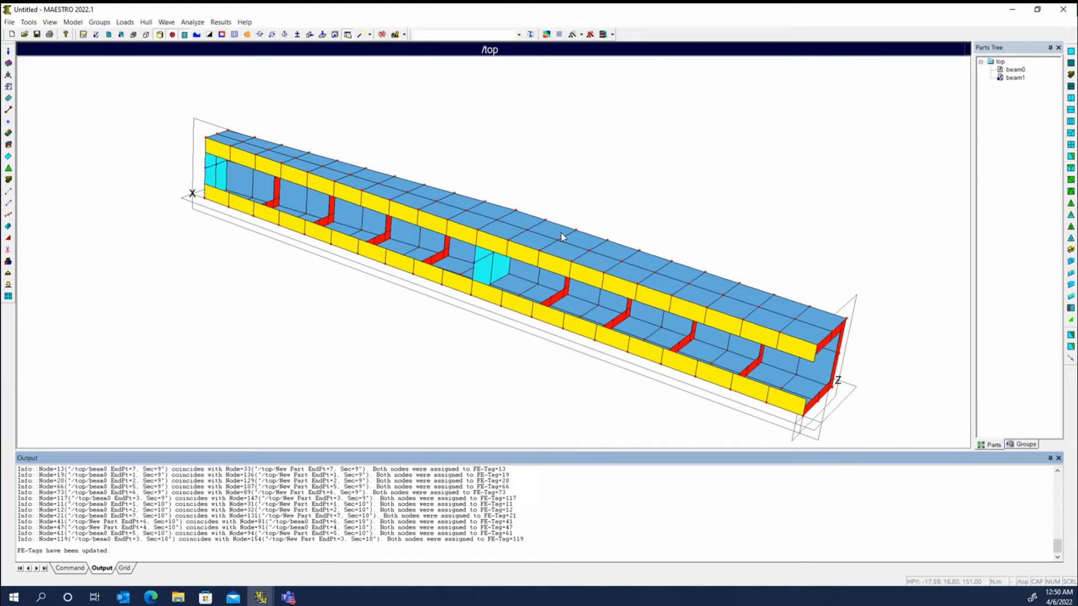
Step: Examine the finished reference model beam1.mdl in its own window and dismiss it
{"action": "left_click", "coordinate": [260, 598]}
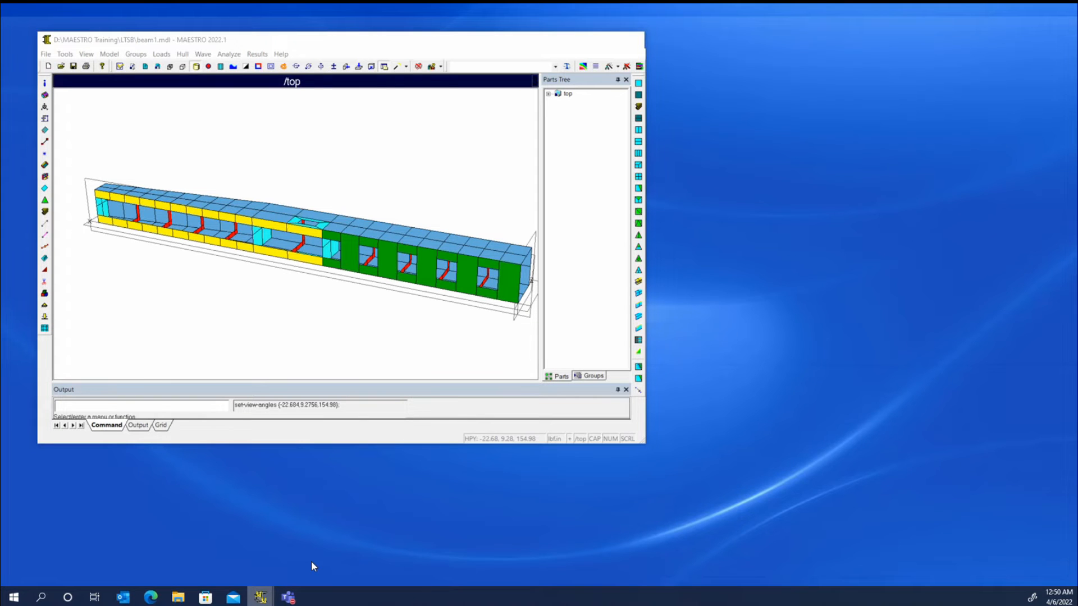
{"action": "left_click", "coordinate": [311, 560]}
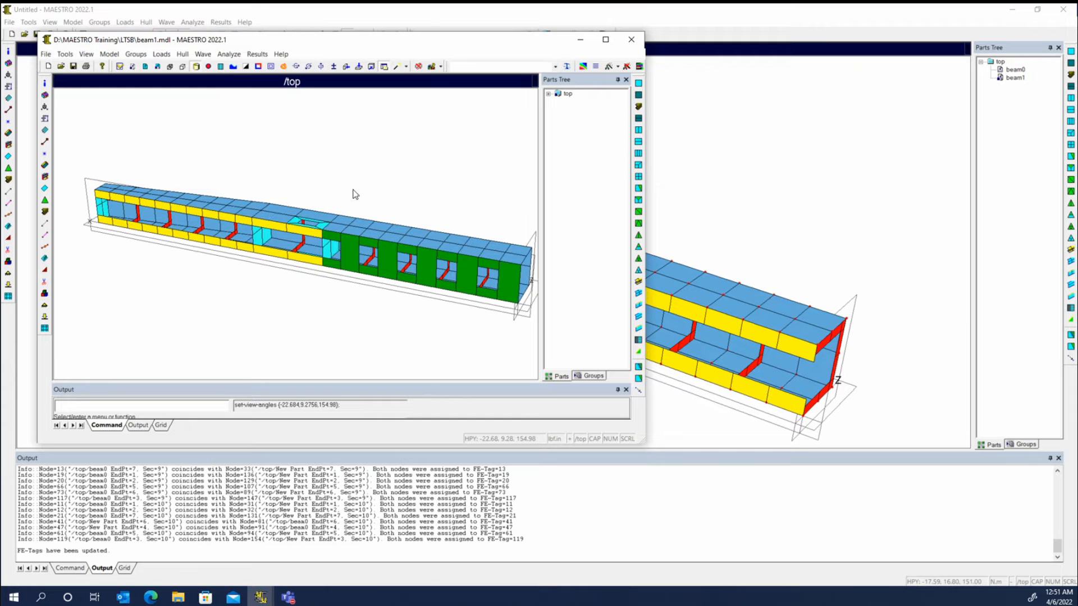
{"action": "left_click", "coordinate": [631, 39]}
Step: Set the X origin of module beam1 to 3.5 m in Substructures and Modules and apply the change
{"action": "left_click", "coordinate": [9, 64]}
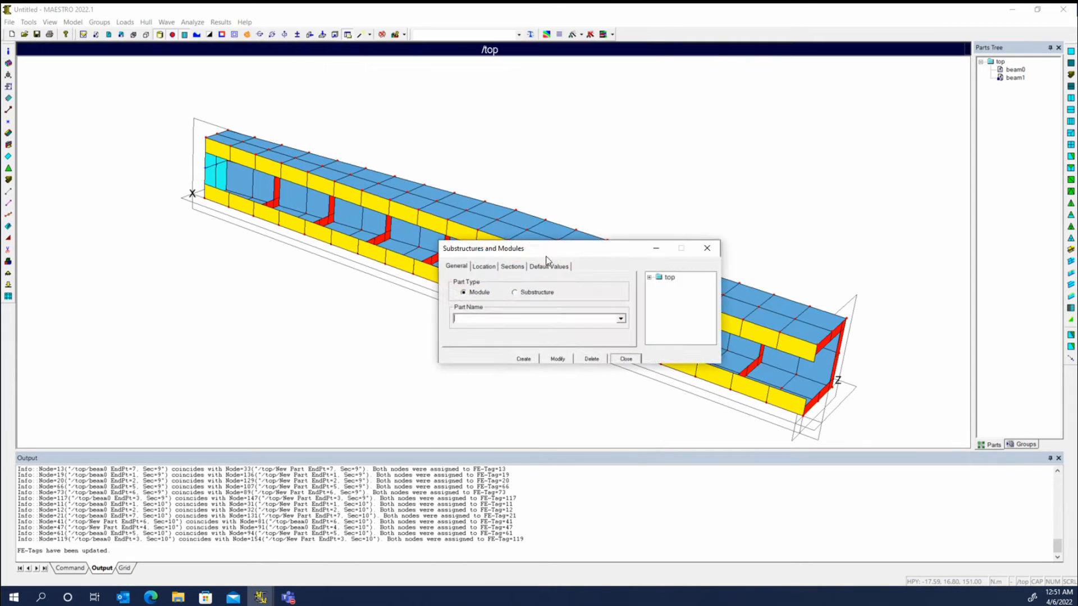
{"action": "left_click_drag", "start_coordinate": [538, 245], "coordinate": [627, 105]}
{"action": "left_click", "coordinate": [734, 132]}
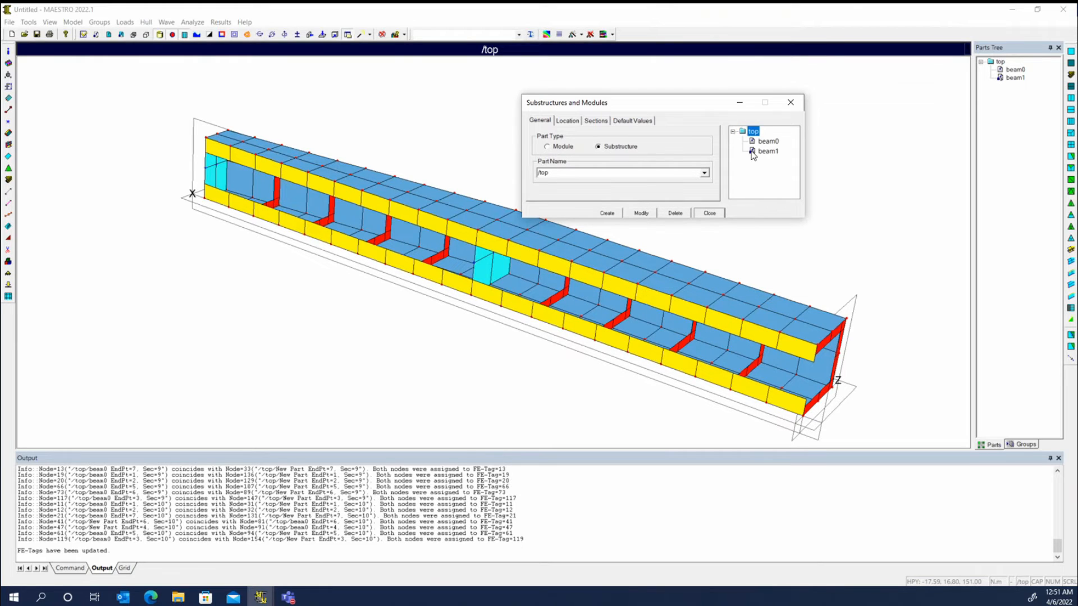
{"action": "left_click", "coordinate": [770, 151]}
{"action": "left_click", "coordinate": [572, 122]}
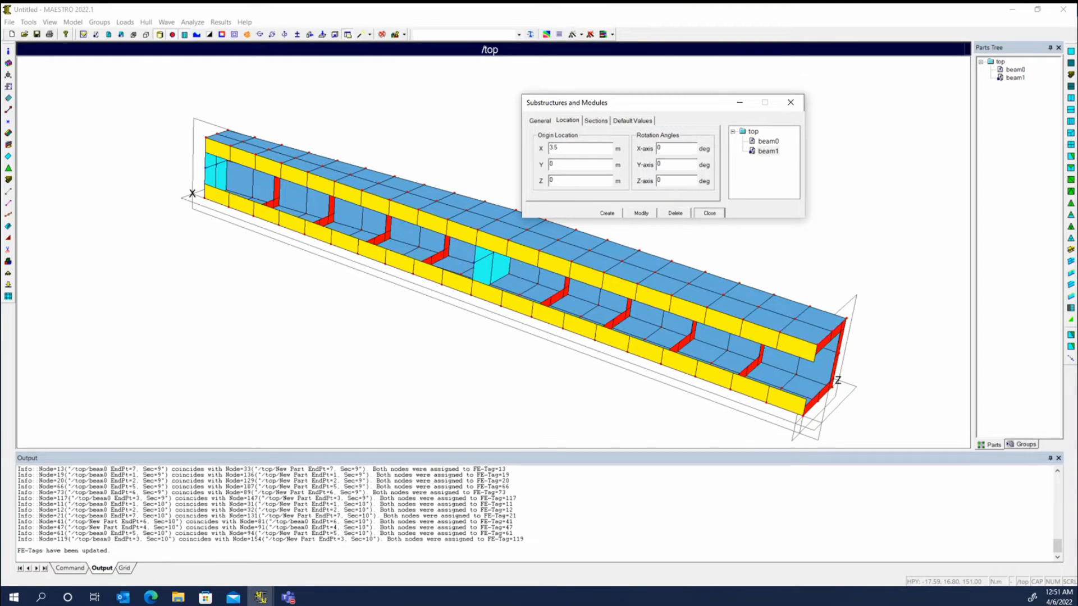
{"action": "left_click", "coordinate": [641, 214]}
Step: Set top as the viewed part and close the Substructures and Modules dialog
{"action": "right_click", "coordinate": [752, 133]}
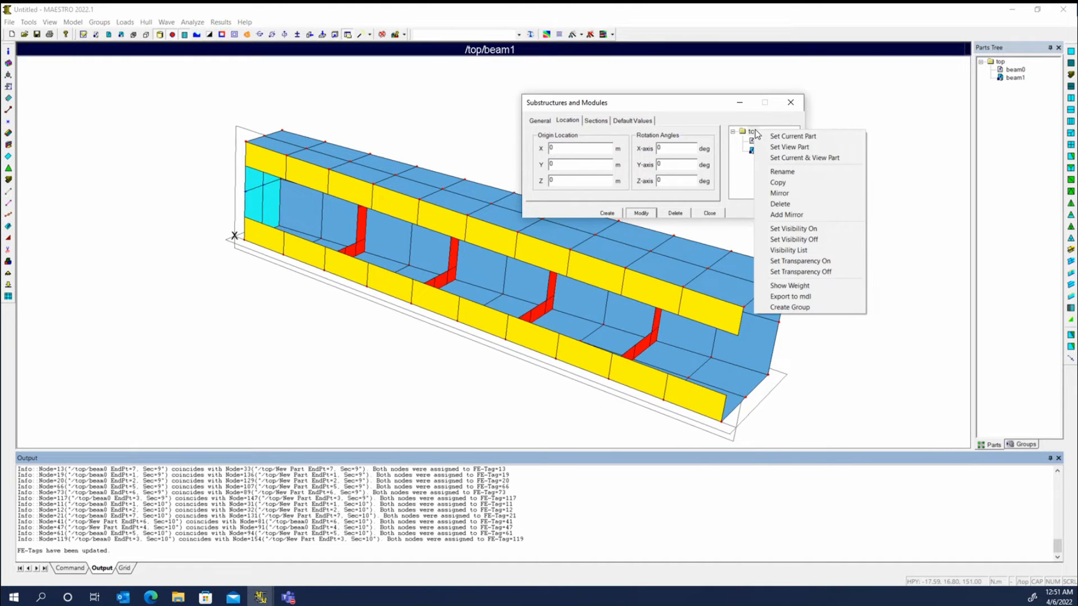
{"action": "left_click", "coordinate": [764, 149]}
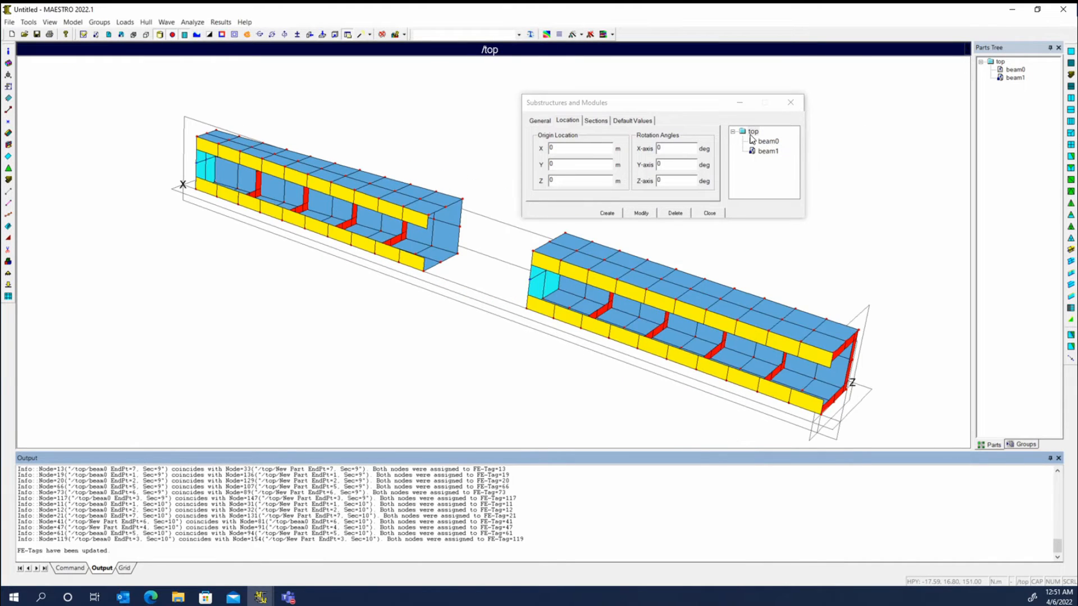
{"action": "left_click_drag", "start_coordinate": [673, 98], "coordinate": [687, 76]}
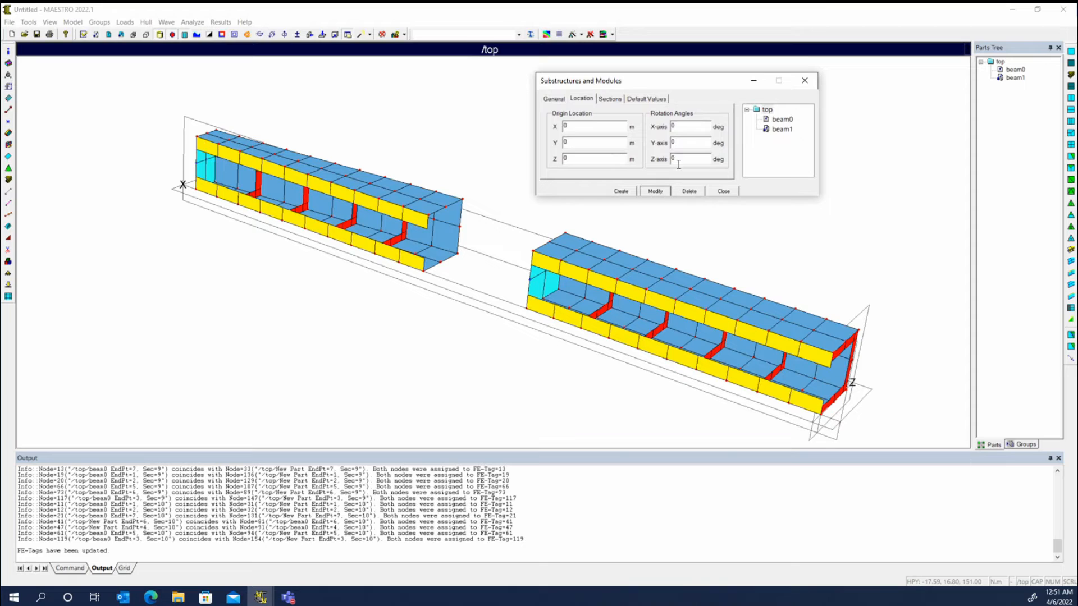
{"action": "left_click", "coordinate": [723, 191]}
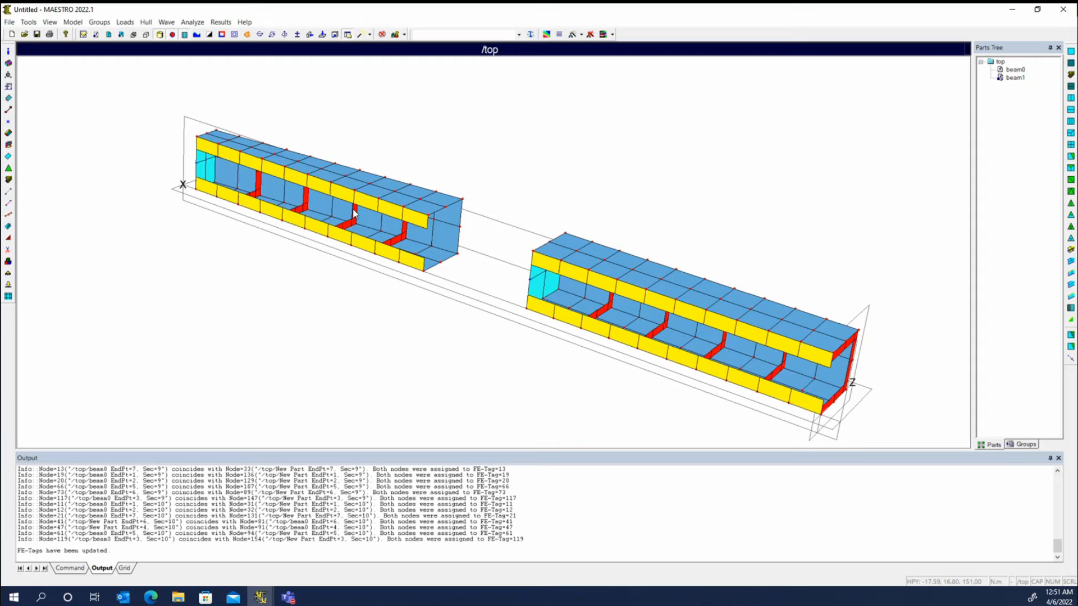
Step: Copy module beam0 in the parts tree and rename the copy insert
{"action": "right_click", "coordinate": [1008, 71]}
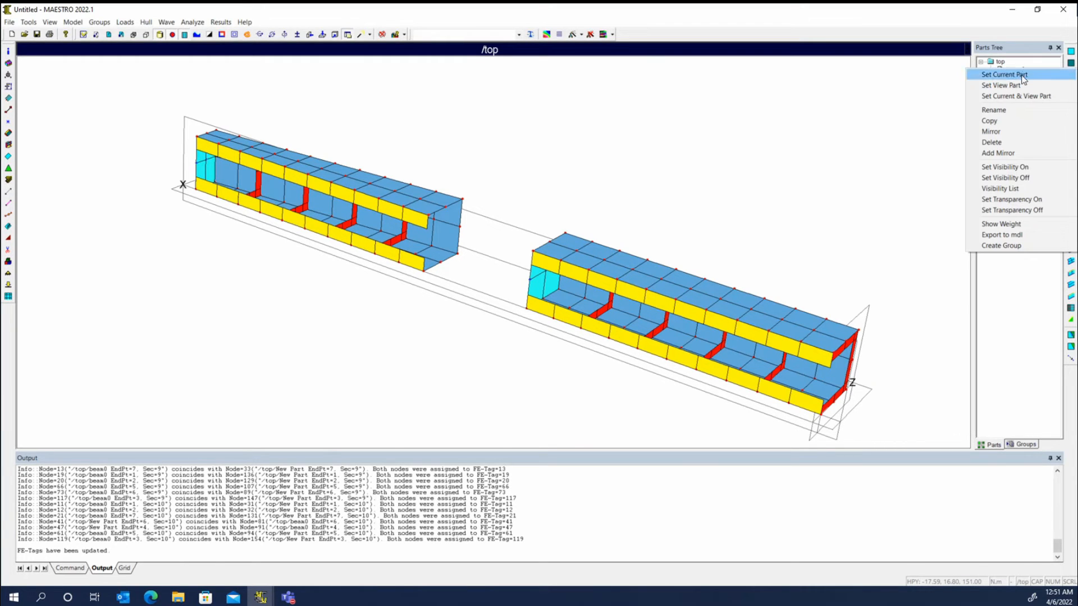
{"action": "left_click", "coordinate": [1010, 123]}
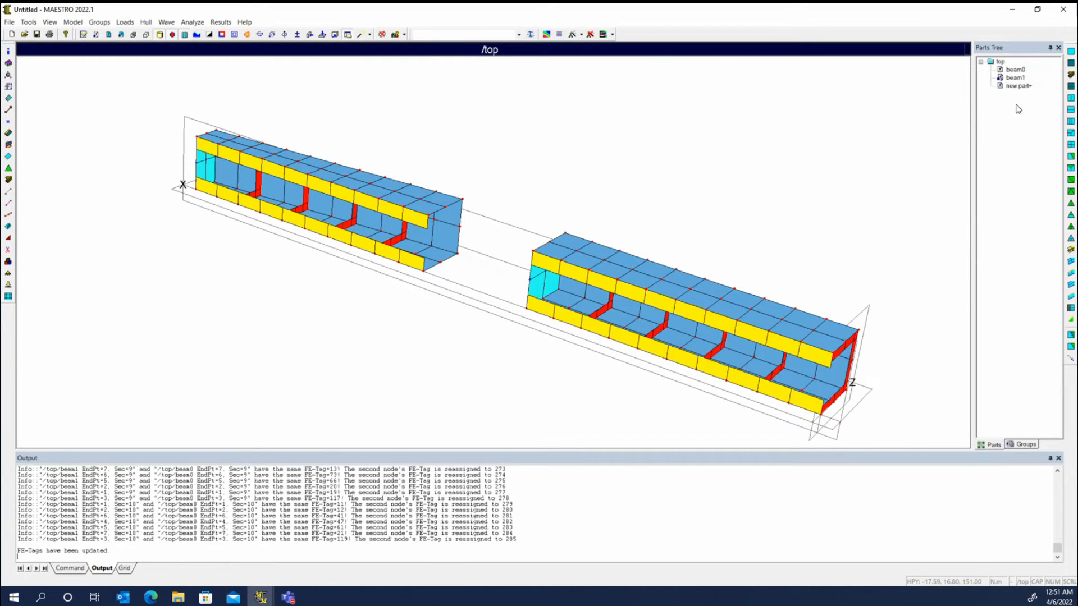
{"action": "left_click_drag", "start_coordinate": [1030, 87], "coordinate": [977, 105]}
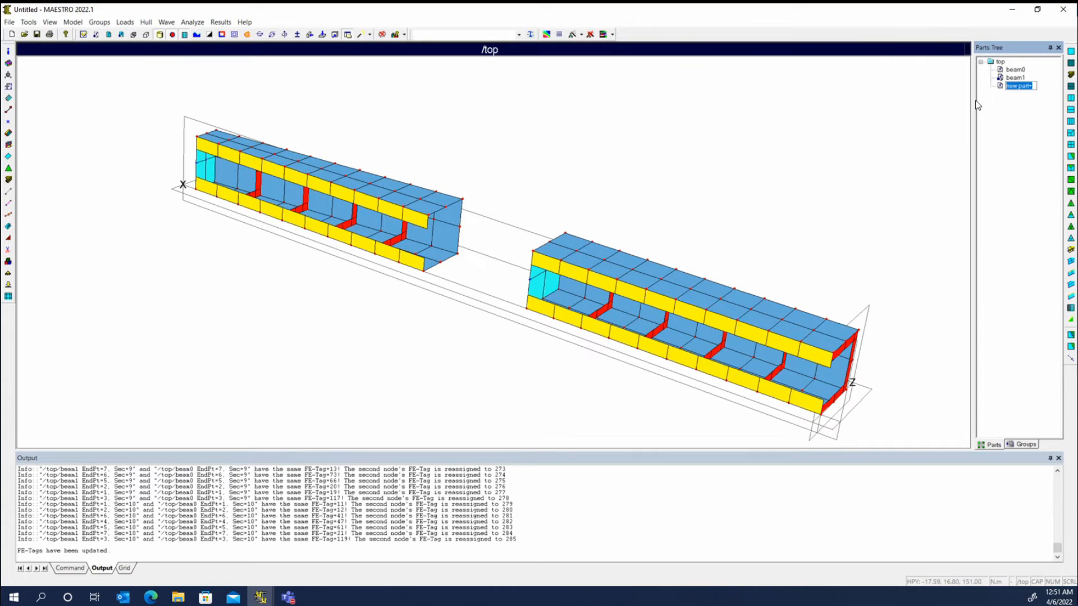
{"action": "type", "text": "insert"}
{"action": "key", "text": "Return"}
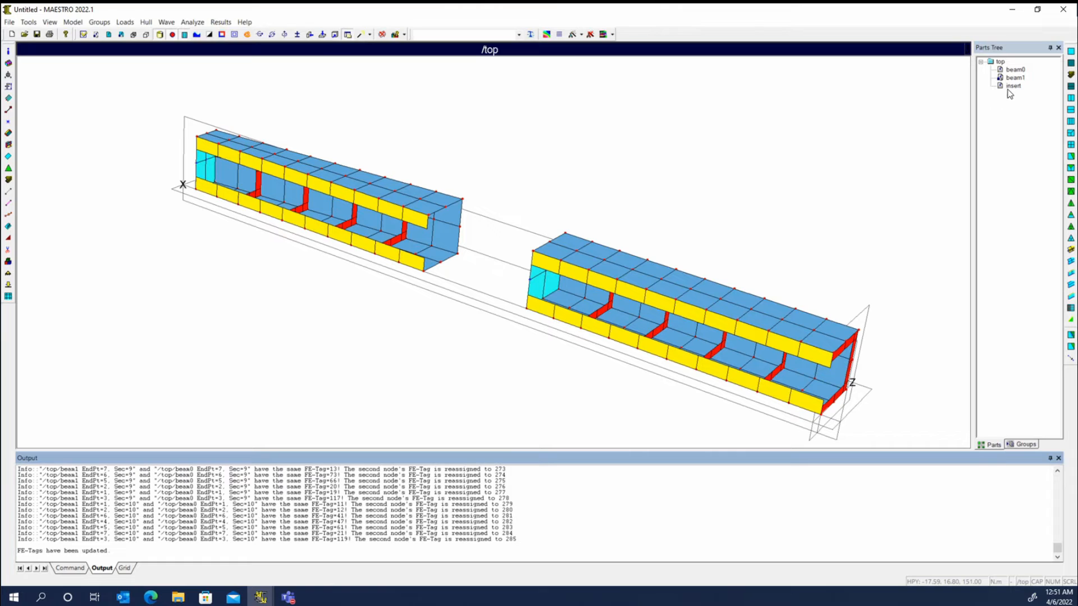
{"action": "left_click", "coordinate": [1012, 87]}
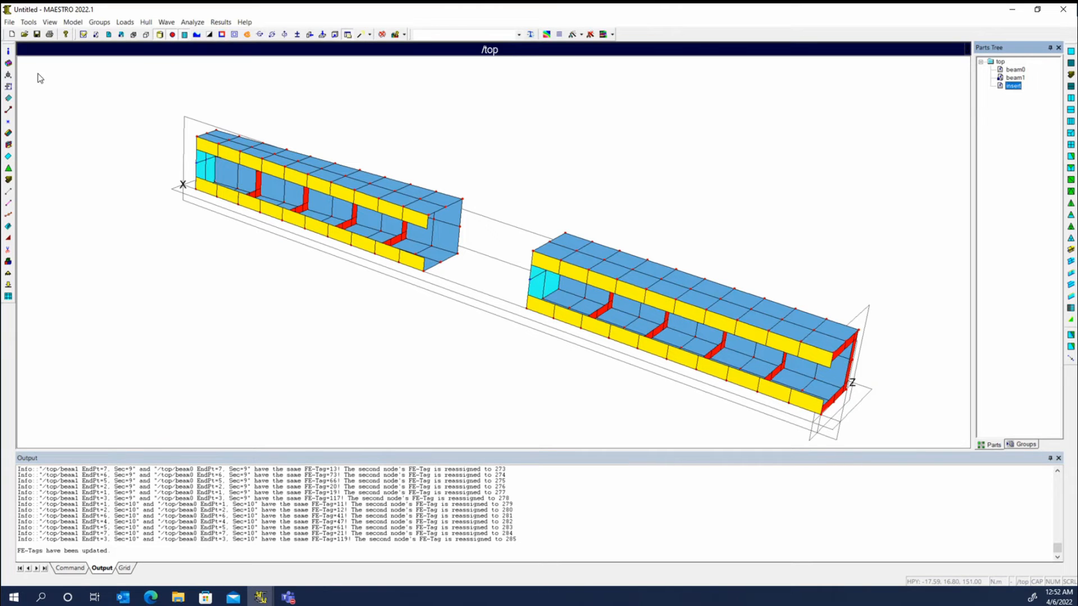
Step: Set the X origin of module insert to 2.5 m, apply the change and make top the viewed part
{"action": "left_click", "coordinate": [8, 64]}
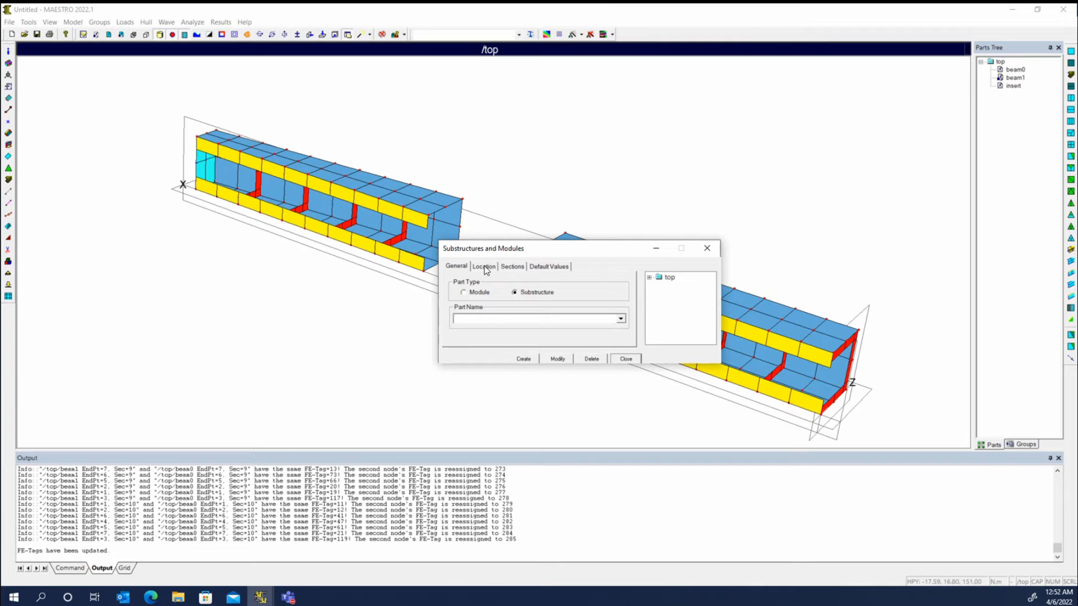
{"action": "left_click", "coordinate": [649, 277]}
{"action": "left_click", "coordinate": [681, 307]}
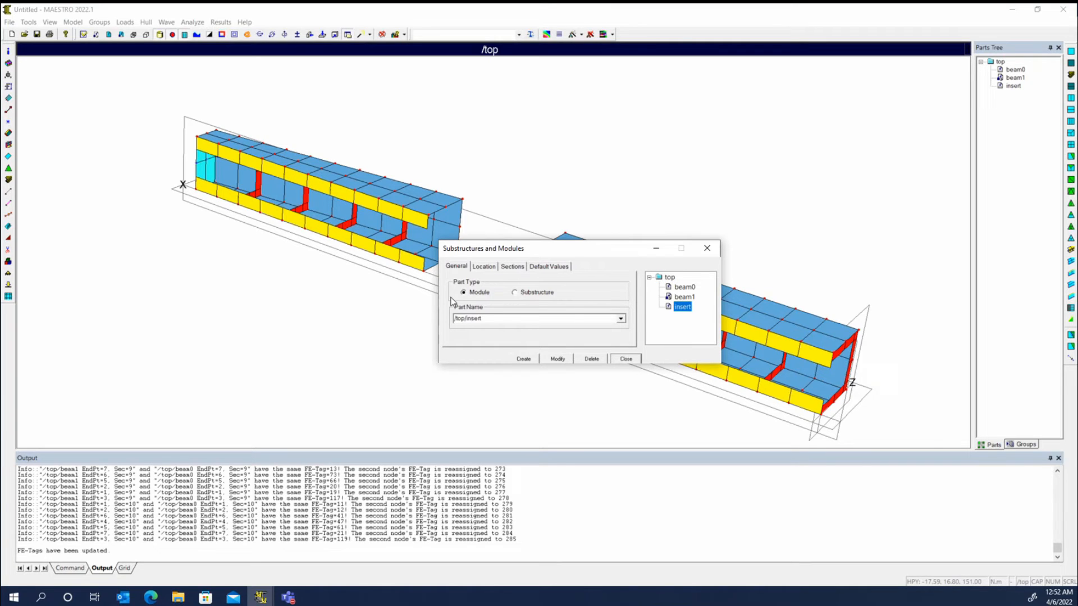
{"action": "left_click", "coordinate": [481, 268]}
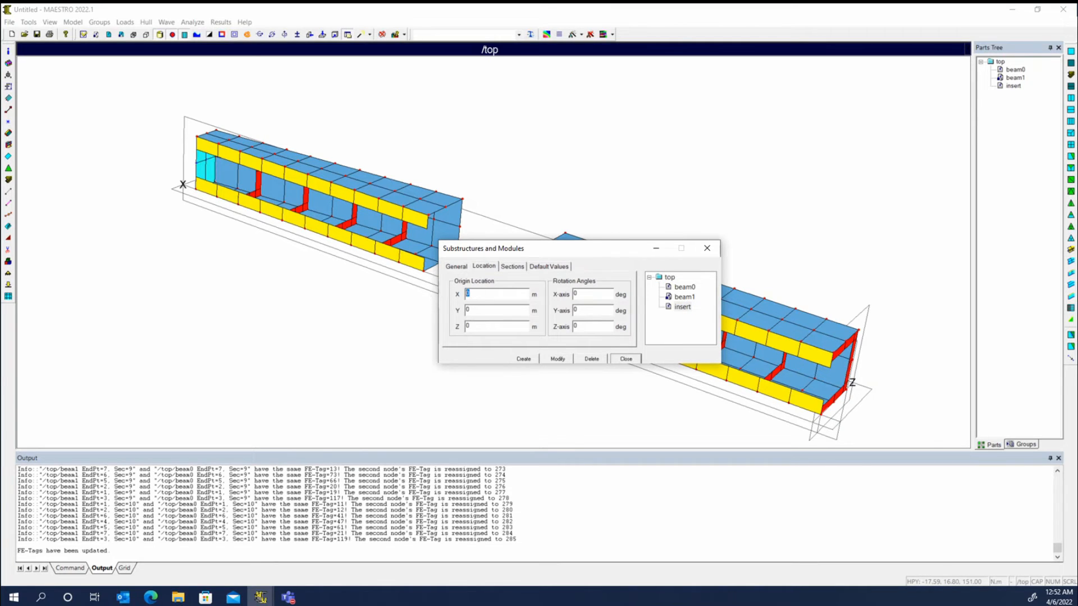
{"action": "left_click", "coordinate": [570, 358]}
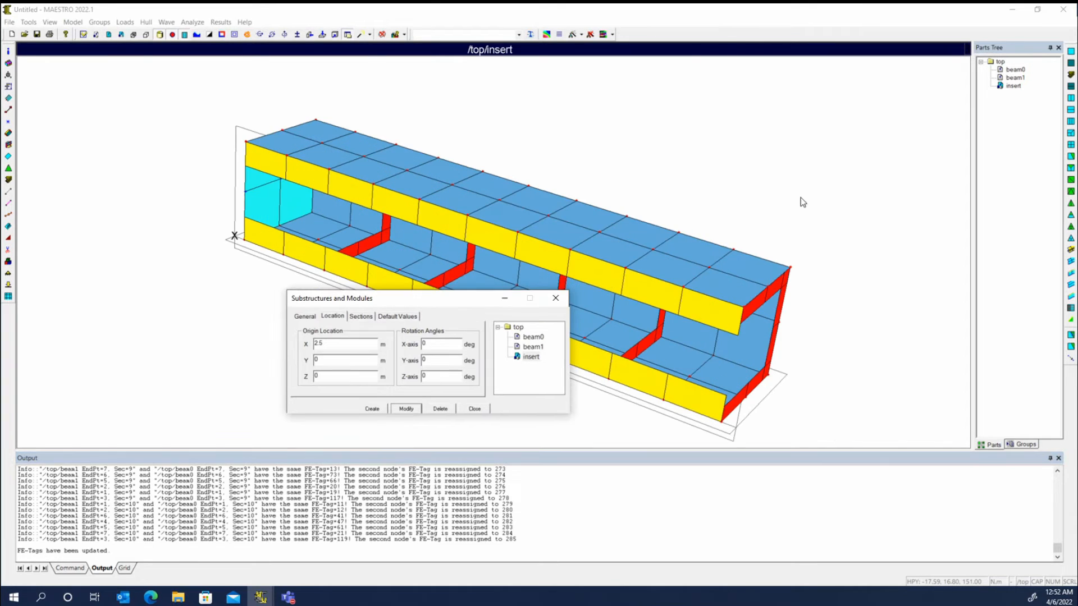
{"action": "right_click", "coordinate": [1003, 62]}
{"action": "left_click", "coordinate": [994, 75]}
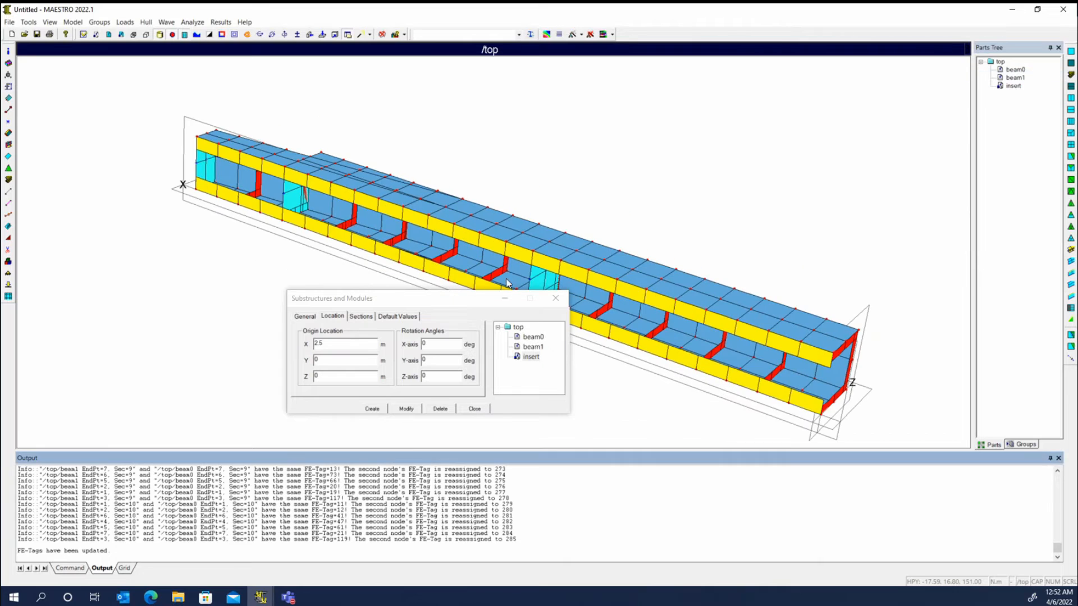
Step: Try to shorten module insert by removing sections 5 to 10, and close the Substructures and Modules dialog
{"action": "left_click_drag", "start_coordinate": [466, 305], "coordinate": [396, 306]}
{"action": "left_click", "coordinate": [291, 317]}
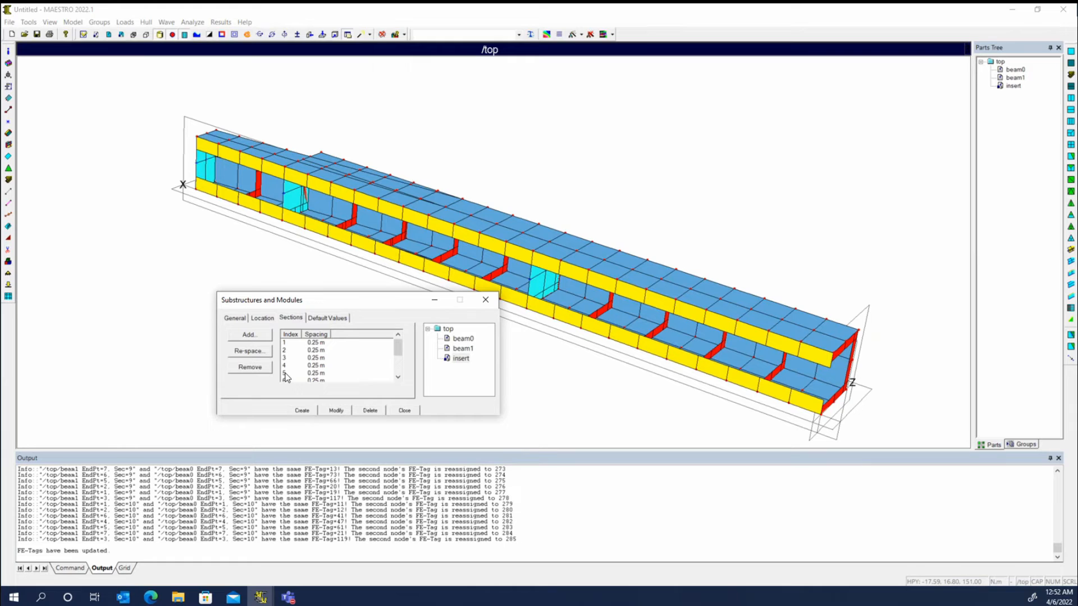
{"action": "scroll", "coordinate": [285, 376], "scroll_direction": "down", "scroll_amount": 2}
{"action": "scroll", "coordinate": [365, 370], "scroll_direction": "up", "scroll_amount": 2}
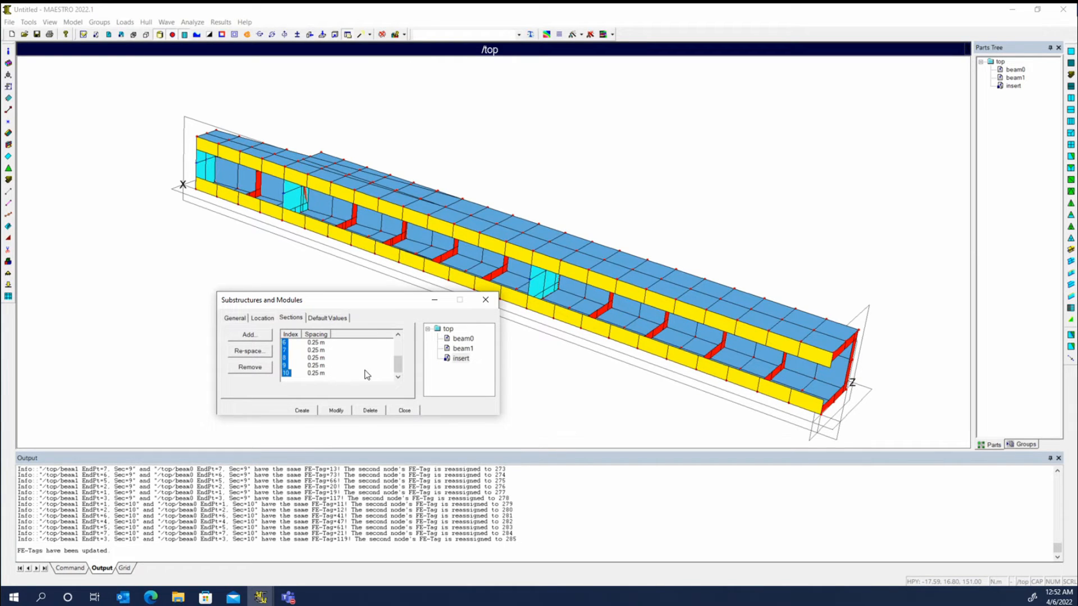
{"action": "left_click", "coordinate": [258, 367]}
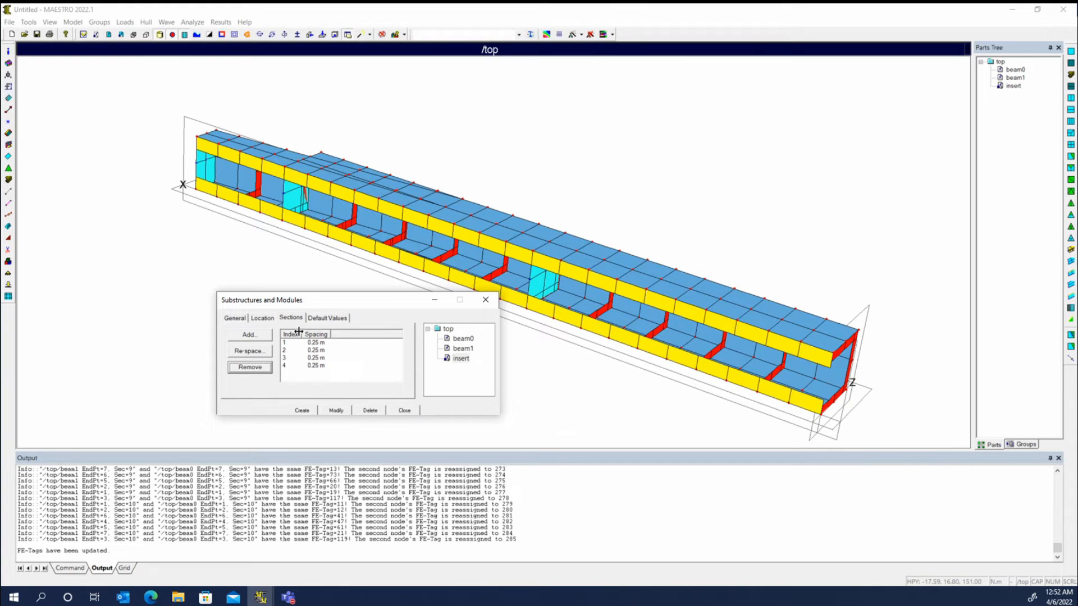
{"action": "left_click", "coordinate": [336, 411]}
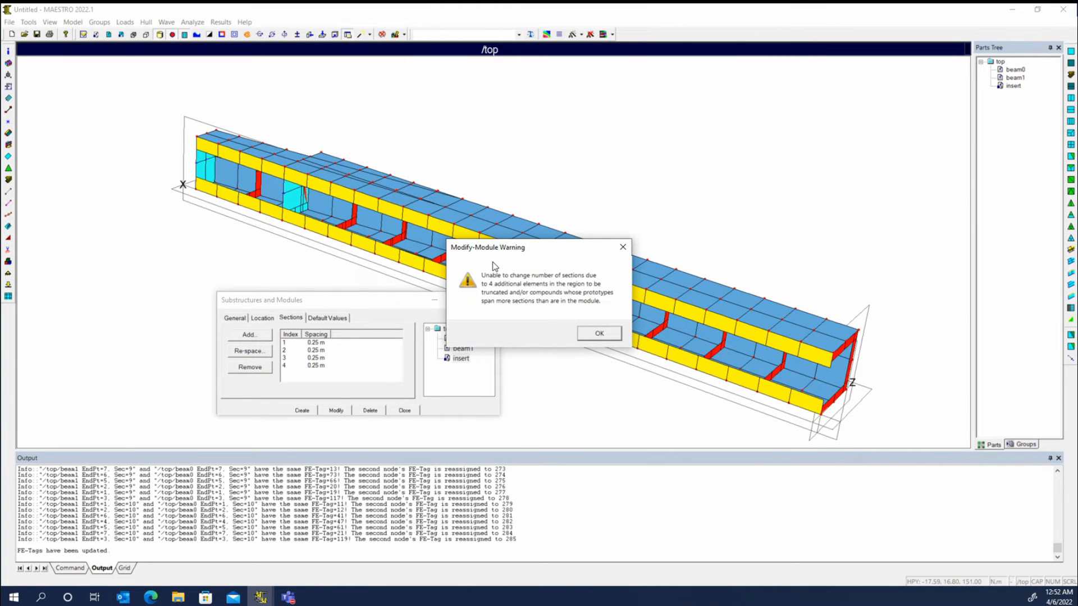
{"action": "left_click", "coordinate": [599, 334]}
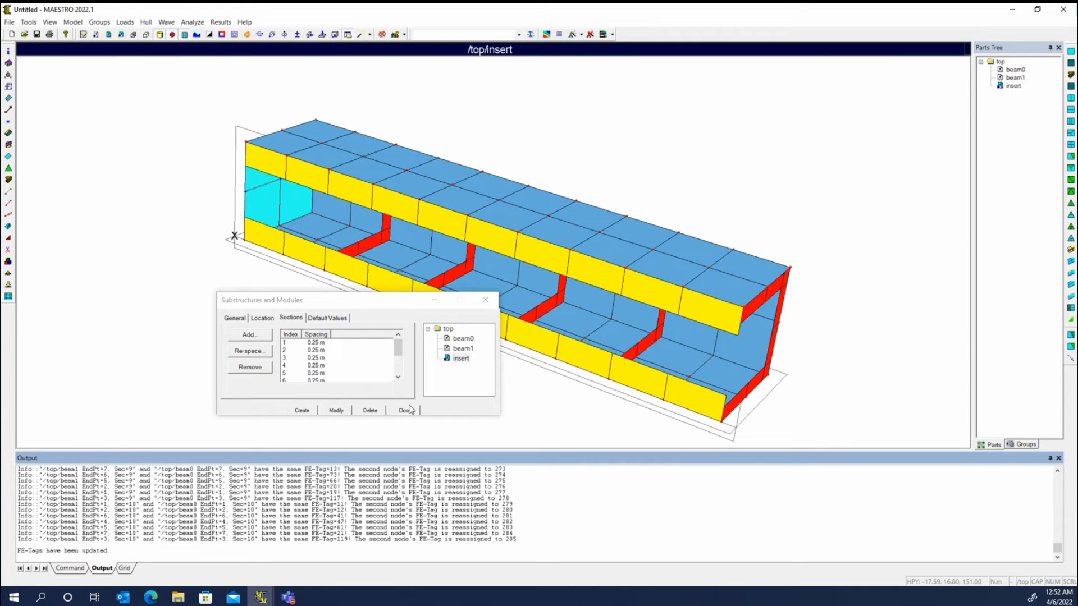
{"action": "left_click", "coordinate": [485, 300]}
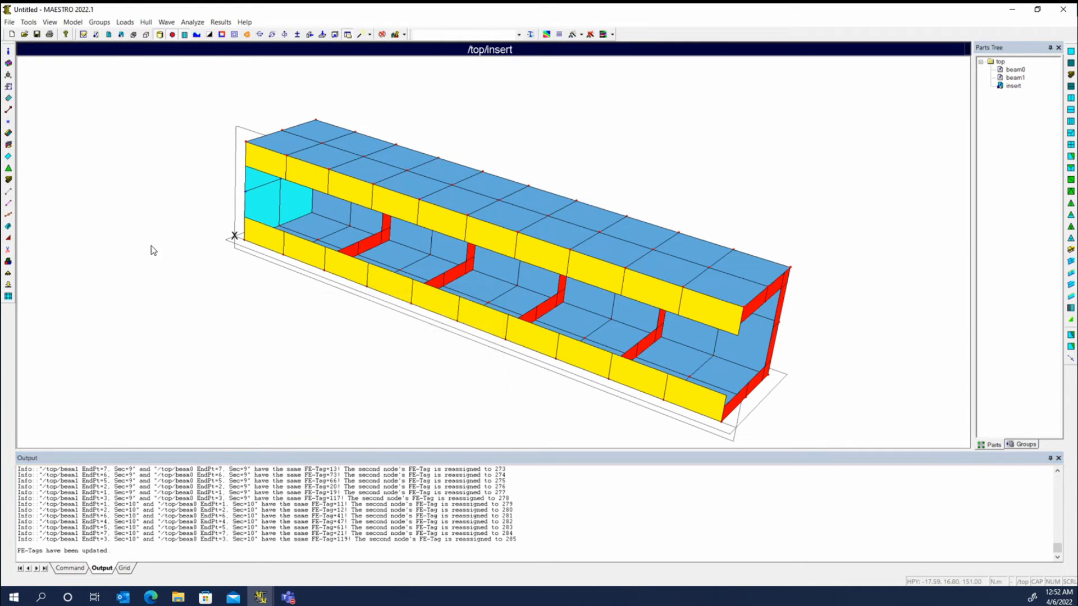
Step: Mark the four quads of the end bulkhead in module insert for deletion
{"action": "left_click", "coordinate": [8, 249]}
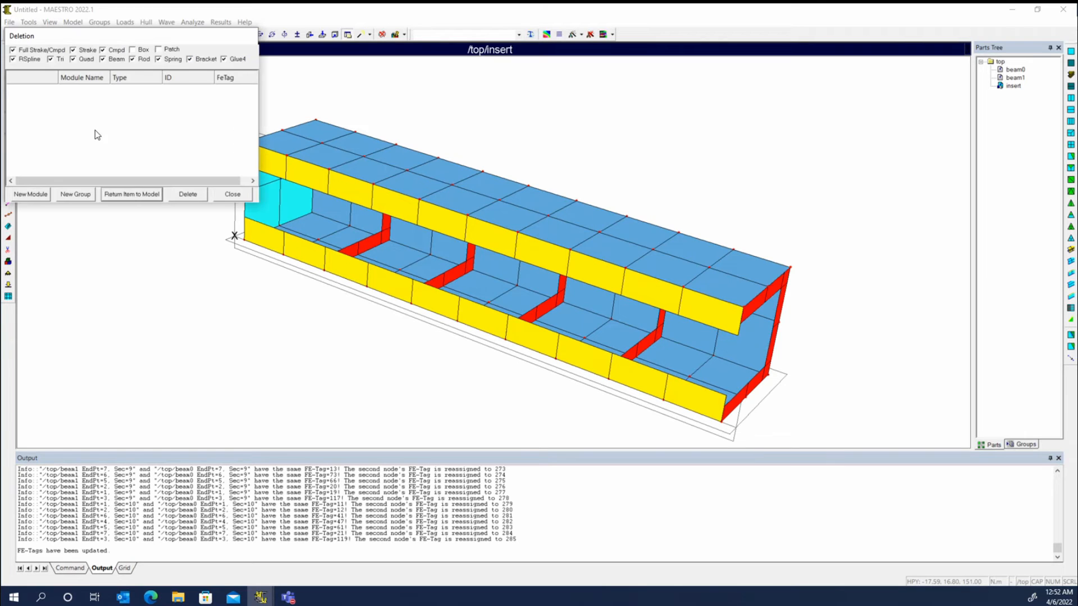
{"action": "left_click_drag", "start_coordinate": [131, 36], "coordinate": [135, 311]}
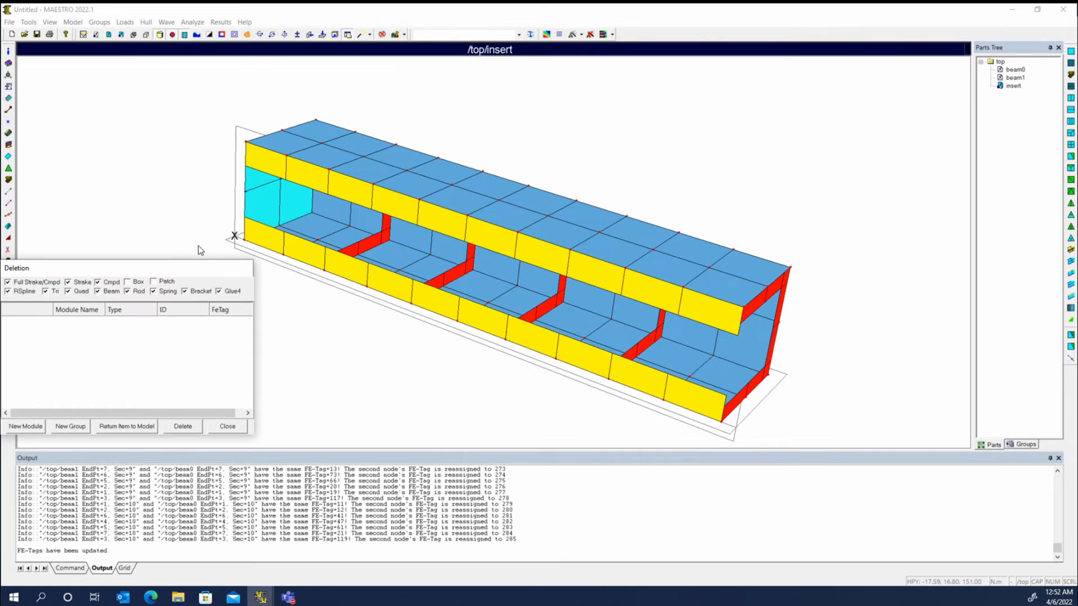
{"action": "left_click", "coordinate": [256, 182]}
{"action": "left_click", "coordinate": [257, 204]}
{"action": "left_click", "coordinate": [286, 196]}
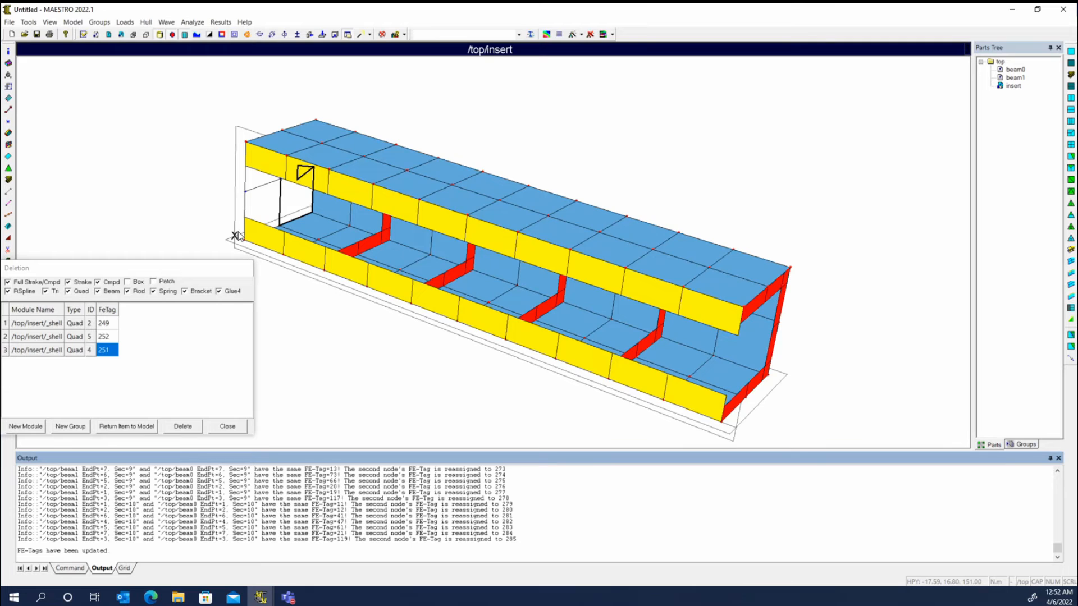
{"action": "middle_click_drag", "start_coordinate": [238, 231], "coordinate": [313, 338]}
{"action": "left_click", "coordinate": [312, 217]}
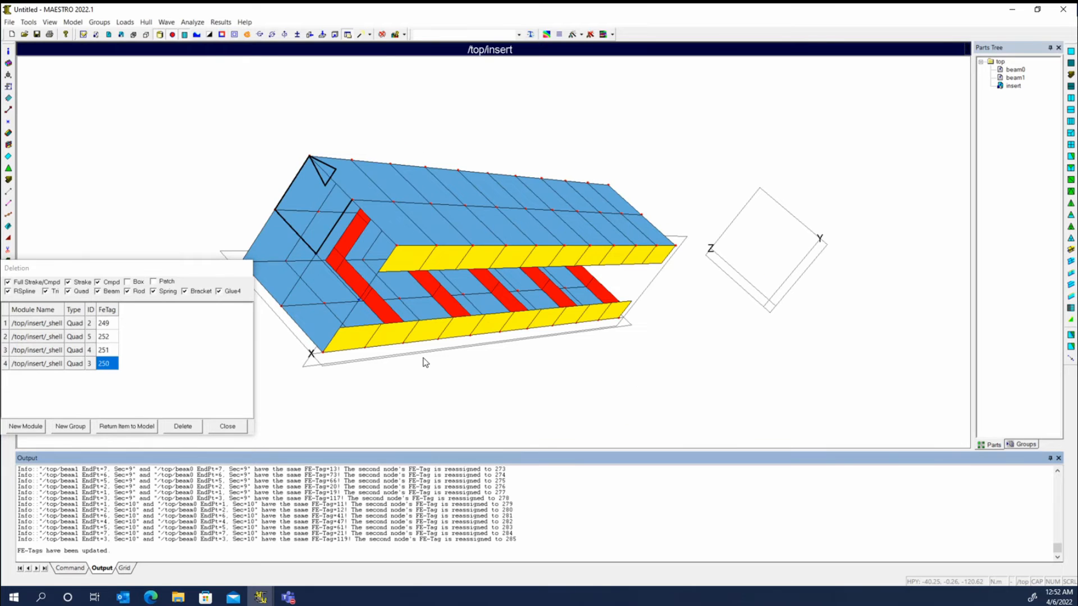
Step: Decline deleting the listed bulkhead quads, close the Deletion dialog and refresh the model view
{"action": "middle_click_drag", "start_coordinate": [418, 347], "coordinate": [204, 324]}
{"action": "left_click", "coordinate": [180, 426]}
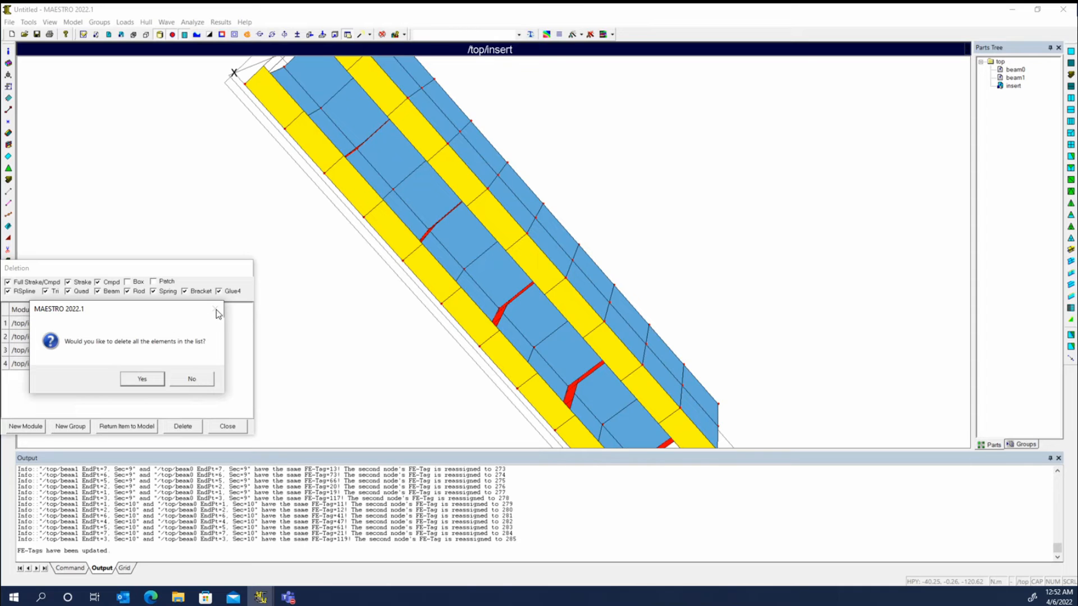
{"action": "left_click", "coordinate": [199, 376]}
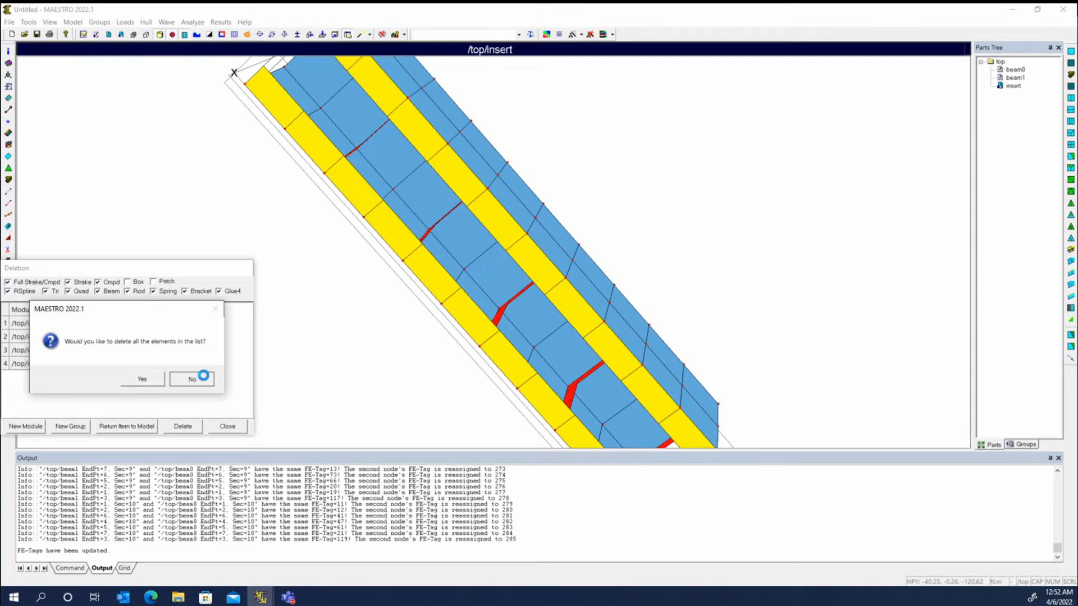
{"action": "left_click", "coordinate": [232, 429]}
{"action": "middle_click_drag", "start_coordinate": [217, 225], "coordinate": [217, 278]}
{"action": "right_click", "coordinate": [206, 278]}
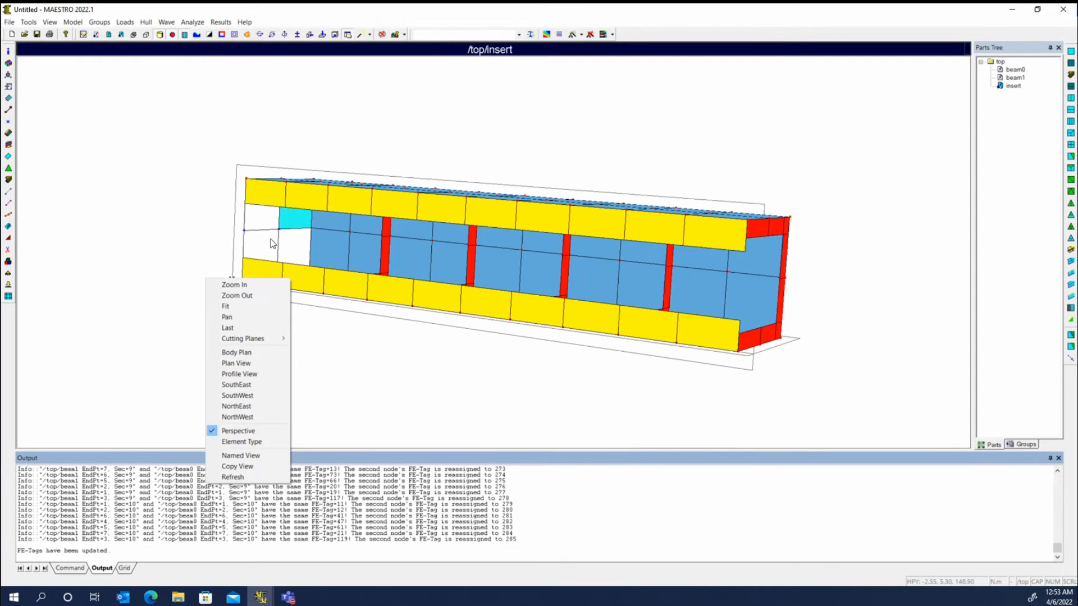
{"action": "left_click", "coordinate": [247, 477]}
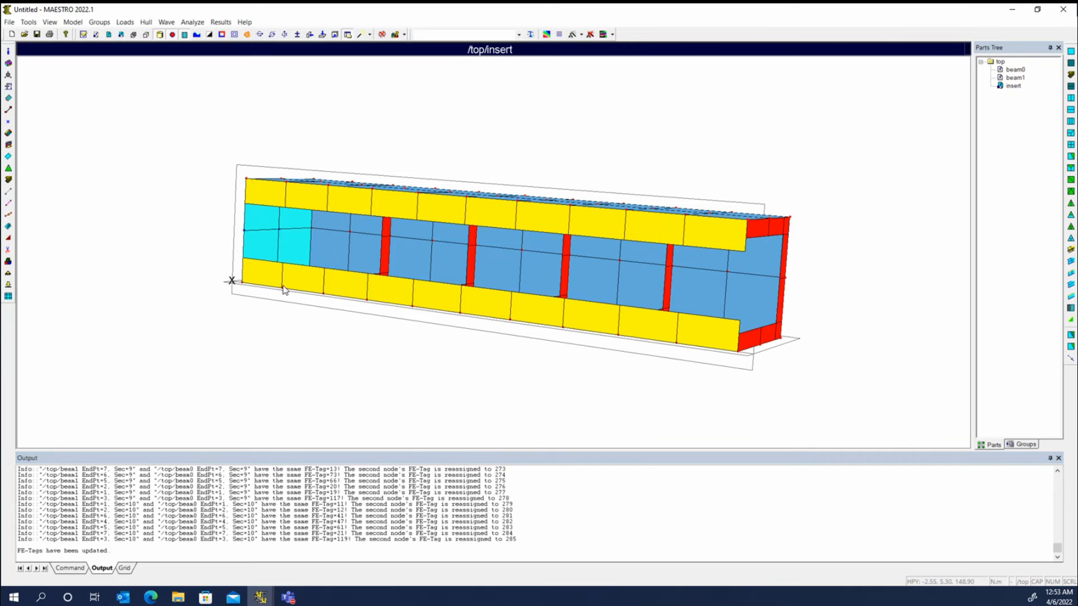
Step: Reopen the Deletion dialog for module insert and exclude Full Strake/Cmpd and Strake from the selectable element types
{"action": "left_click", "coordinate": [7, 251]}
{"action": "left_click_drag", "start_coordinate": [106, 262], "coordinate": [208, 328]}
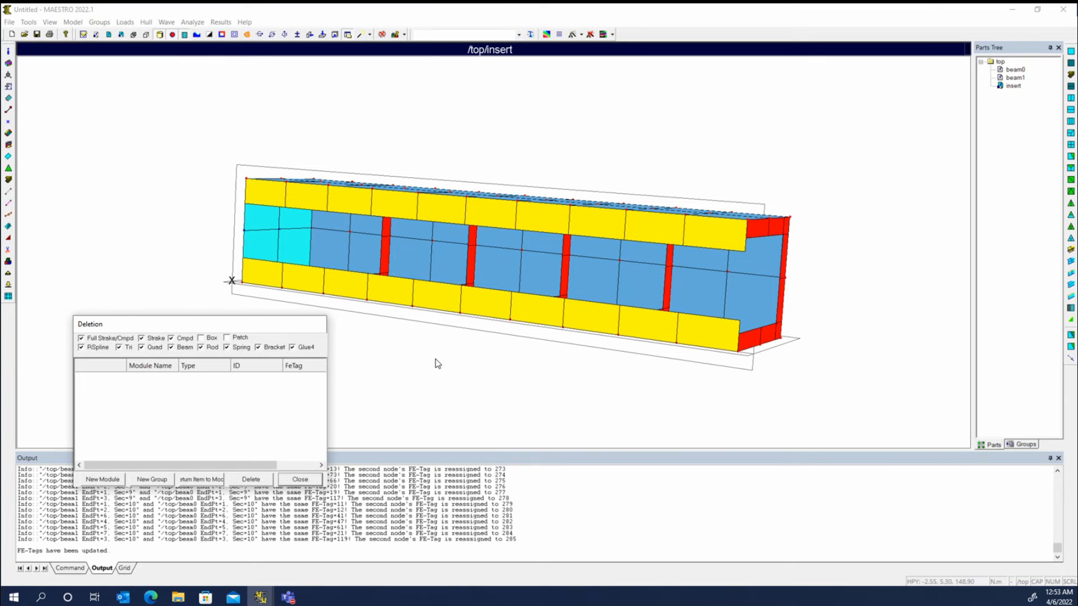
{"action": "middle_click_drag", "start_coordinate": [437, 366], "coordinate": [444, 394]}
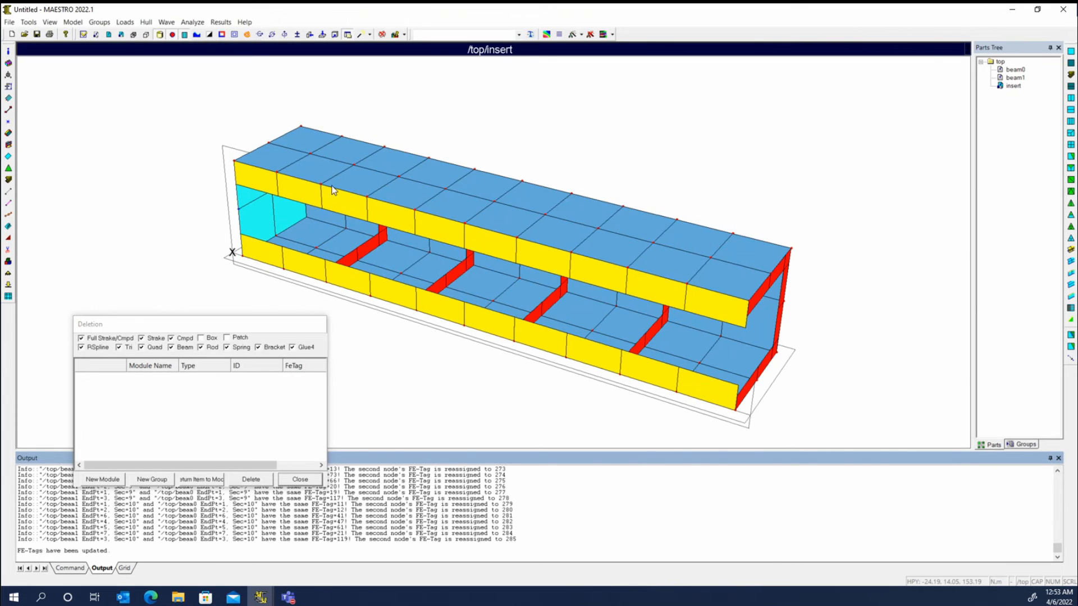
{"action": "left_click", "coordinate": [80, 338]}
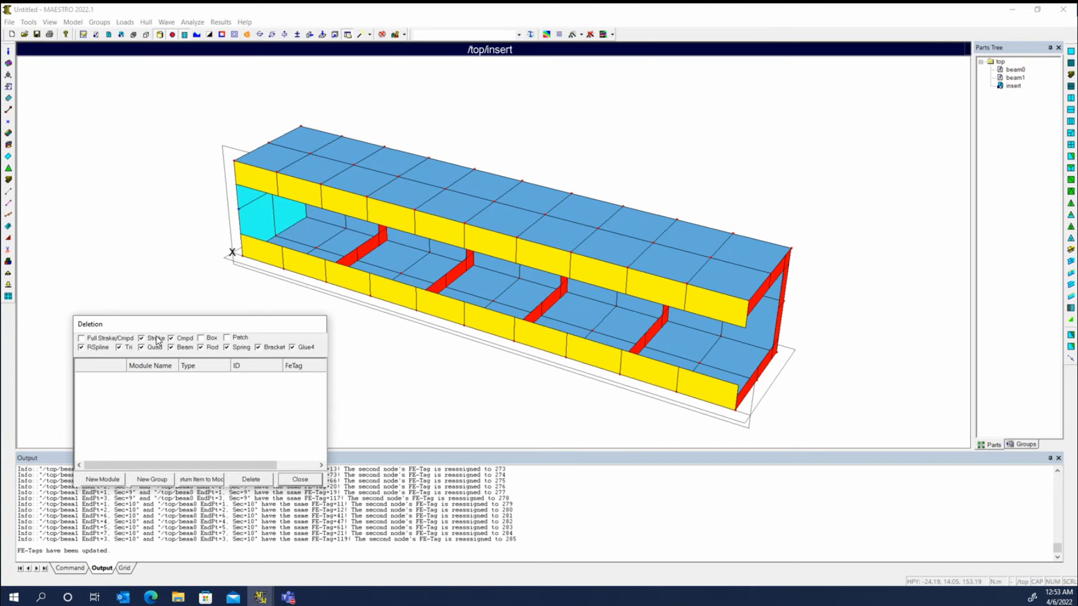
{"action": "left_click", "coordinate": [108, 339]}
{"action": "left_click", "coordinate": [106, 338]}
{"action": "left_click", "coordinate": [142, 339]}
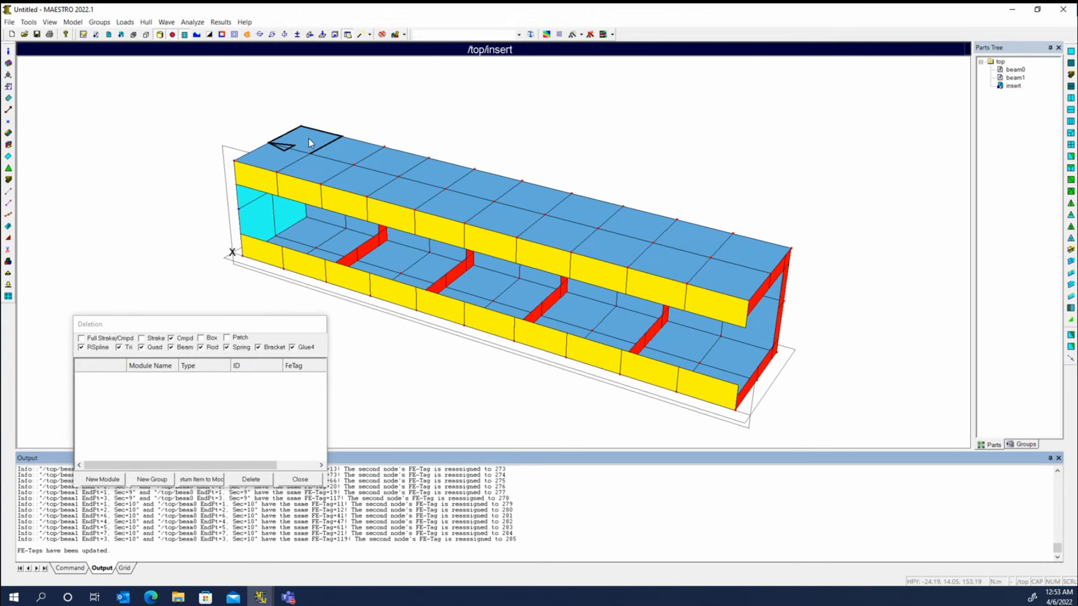
Step: Re-include Strake and Full Strake/Cmpd in the selectable types and mark top-deck strake quads and a full deck strake for deletion
{"action": "left_click", "coordinate": [147, 338]}
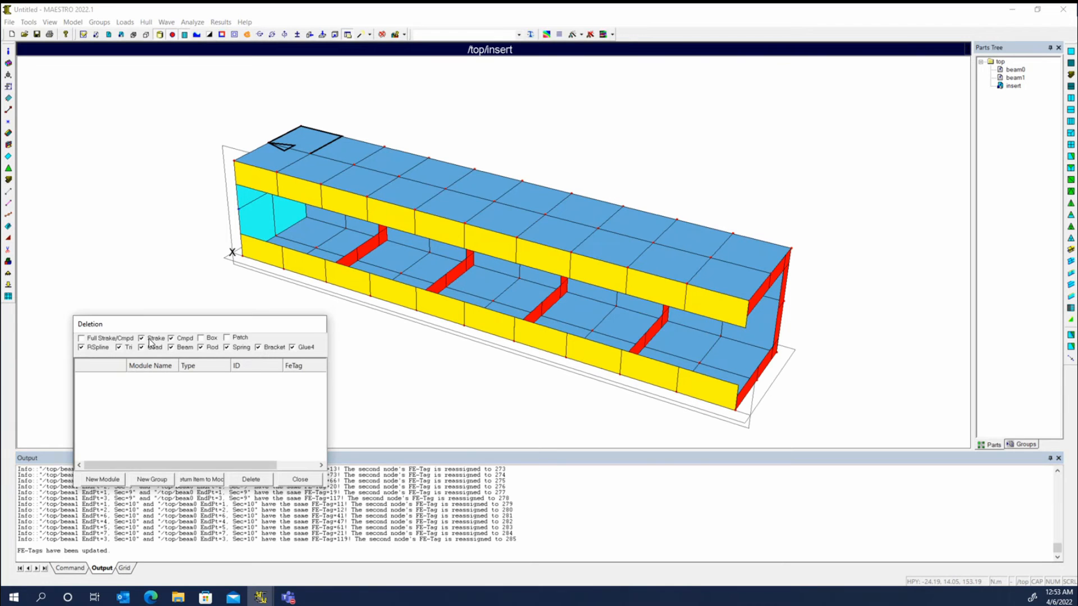
{"action": "left_click", "coordinate": [305, 139]}
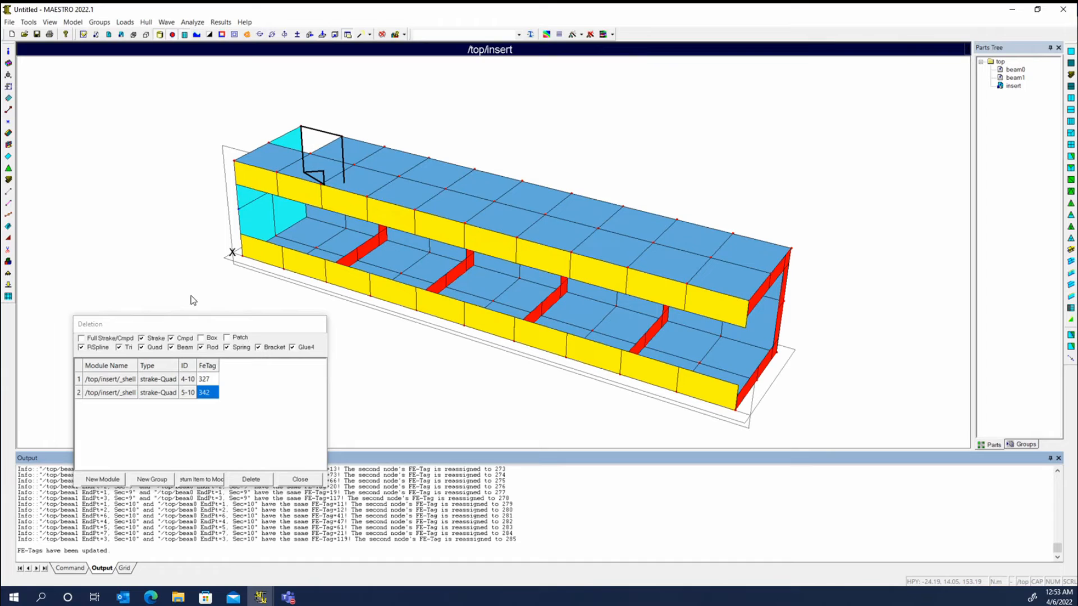
{"action": "left_click", "coordinate": [102, 338]}
{"action": "left_click", "coordinate": [355, 157]}
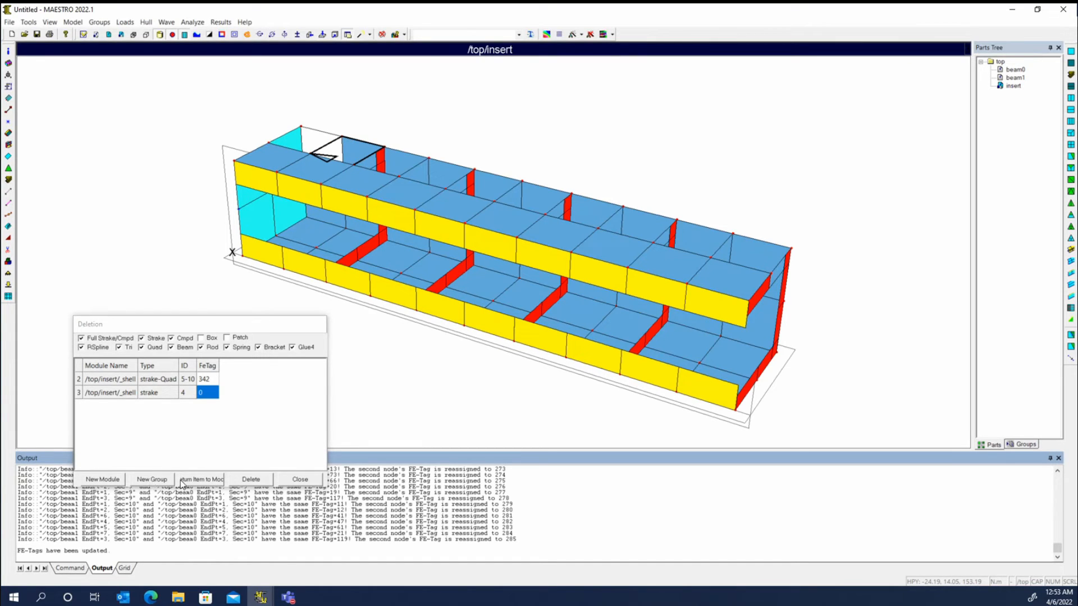
Step: Return the listed deck strake and strake quad to module insert so that the deletion list is empty
{"action": "left_click", "coordinate": [200, 486]}
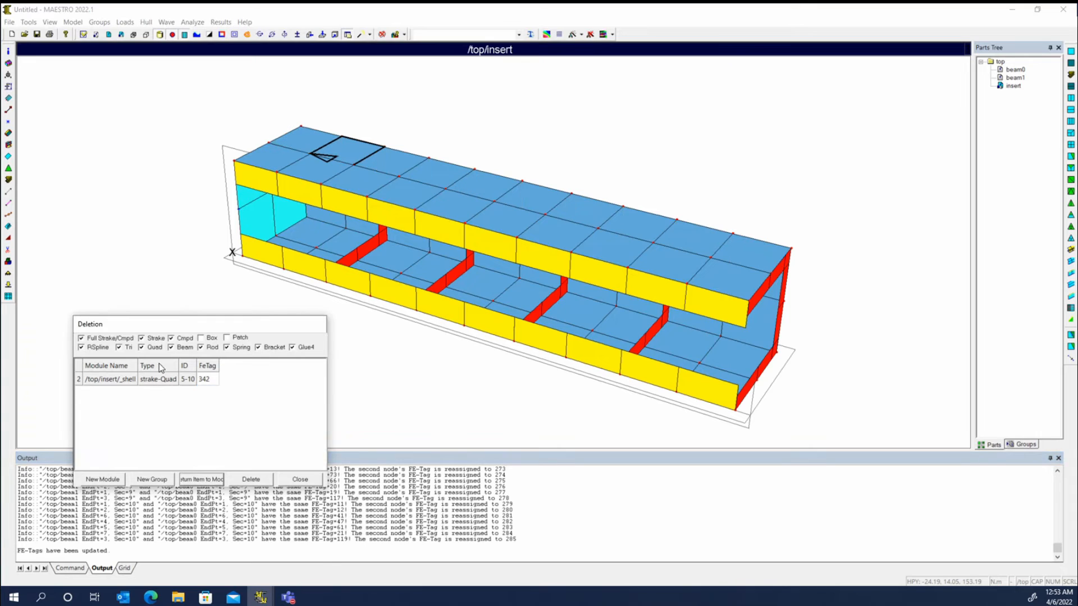
{"action": "left_click", "coordinate": [148, 380]}
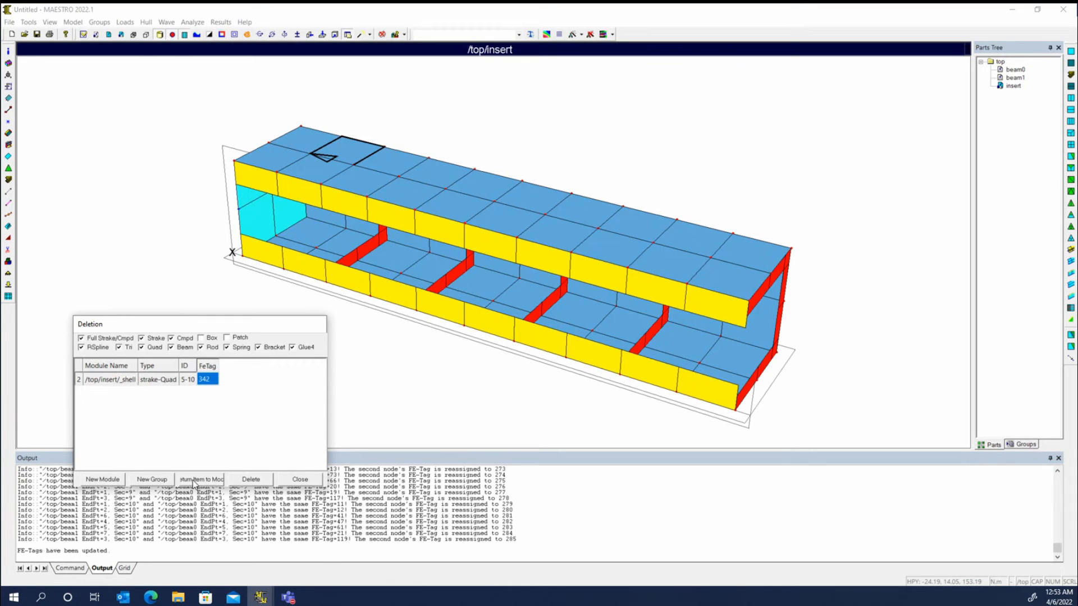
{"action": "left_click", "coordinate": [199, 479]}
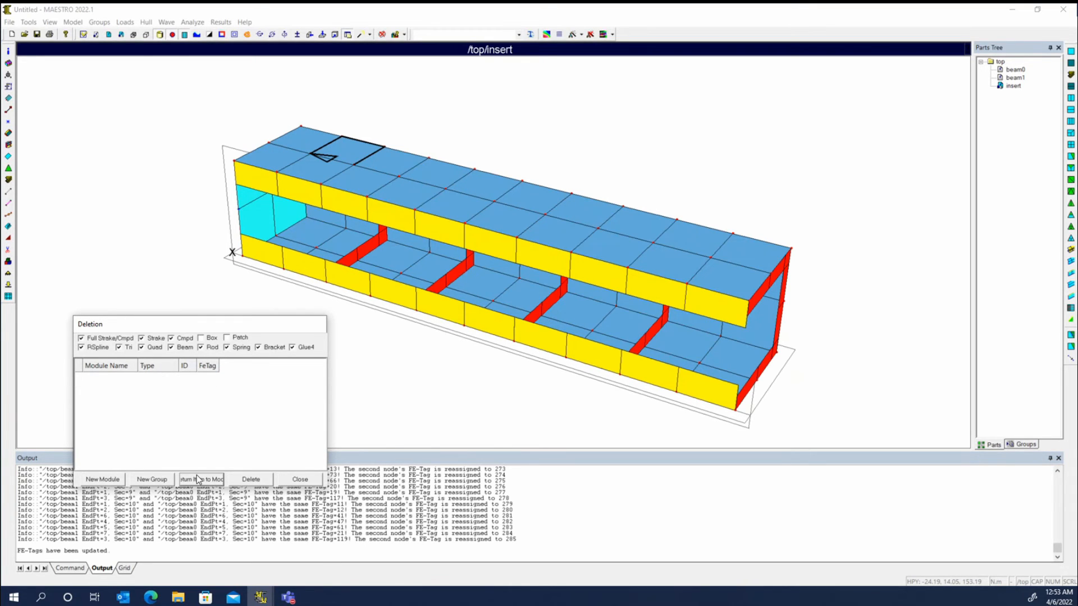
Step: Delete the four quads of the end bulkhead in module insert and close the Deletion dialog
{"action": "left_click", "coordinate": [394, 217]}
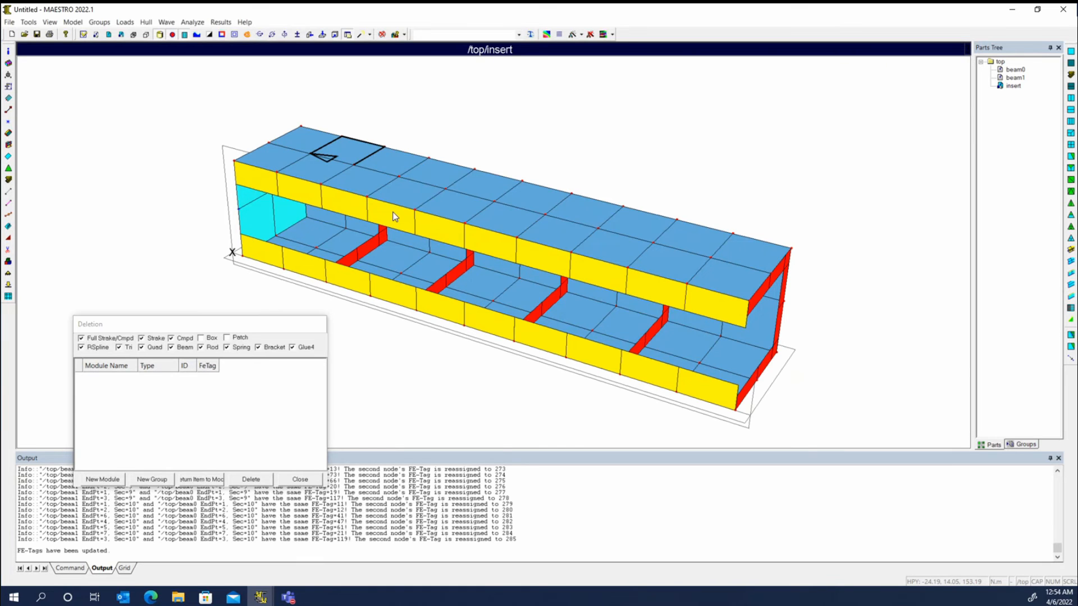
{"action": "middle_click_drag", "start_coordinate": [393, 213], "coordinate": [387, 177]}
{"action": "left_click", "coordinate": [199, 383]}
{"action": "left_click", "coordinate": [262, 212]}
{"action": "left_click", "coordinate": [255, 231]}
{"action": "left_click", "coordinate": [278, 232]}
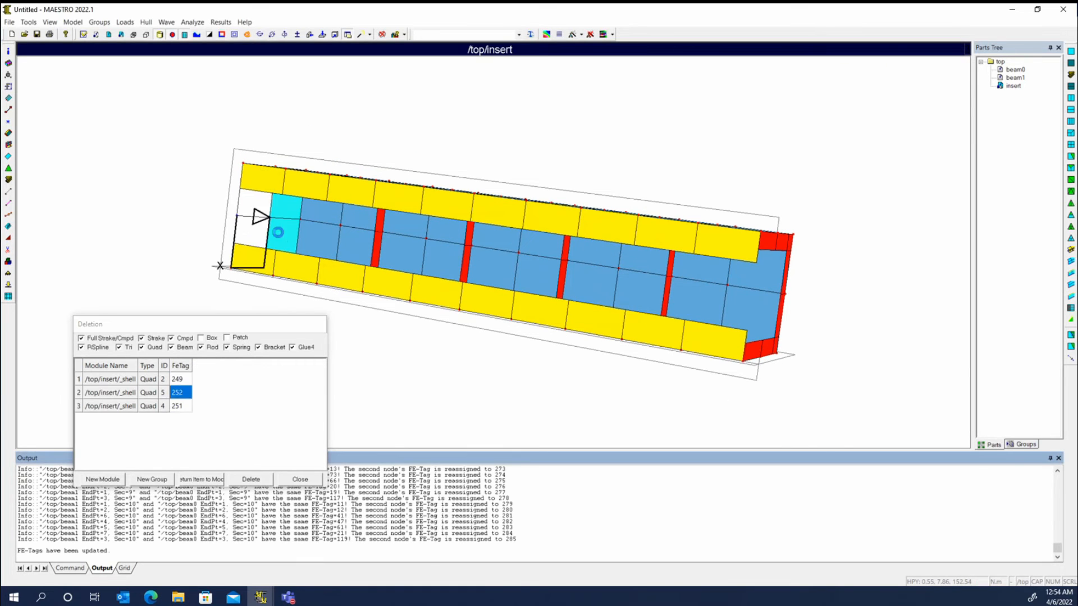
{"action": "left_click", "coordinate": [277, 231]}
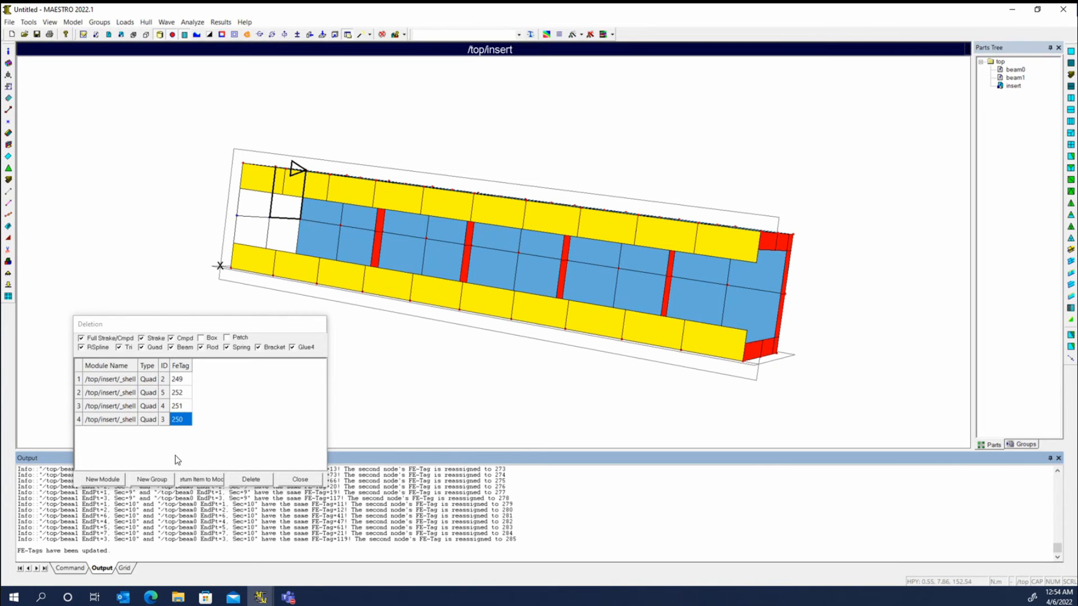
{"action": "left_click", "coordinate": [259, 475]}
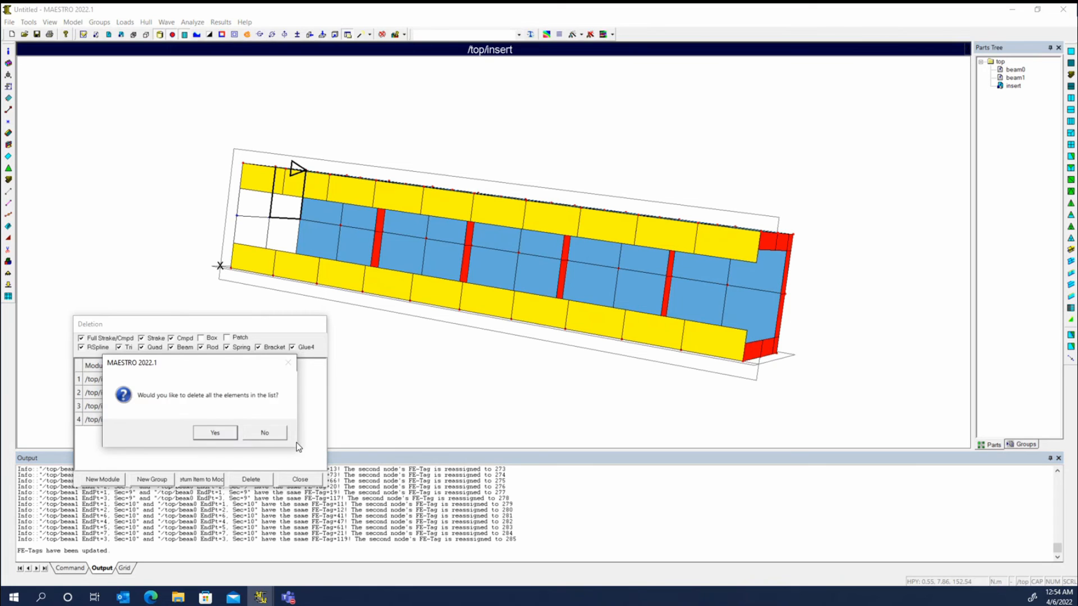
{"action": "left_click", "coordinate": [224, 431]}
{"action": "left_click", "coordinate": [309, 480]}
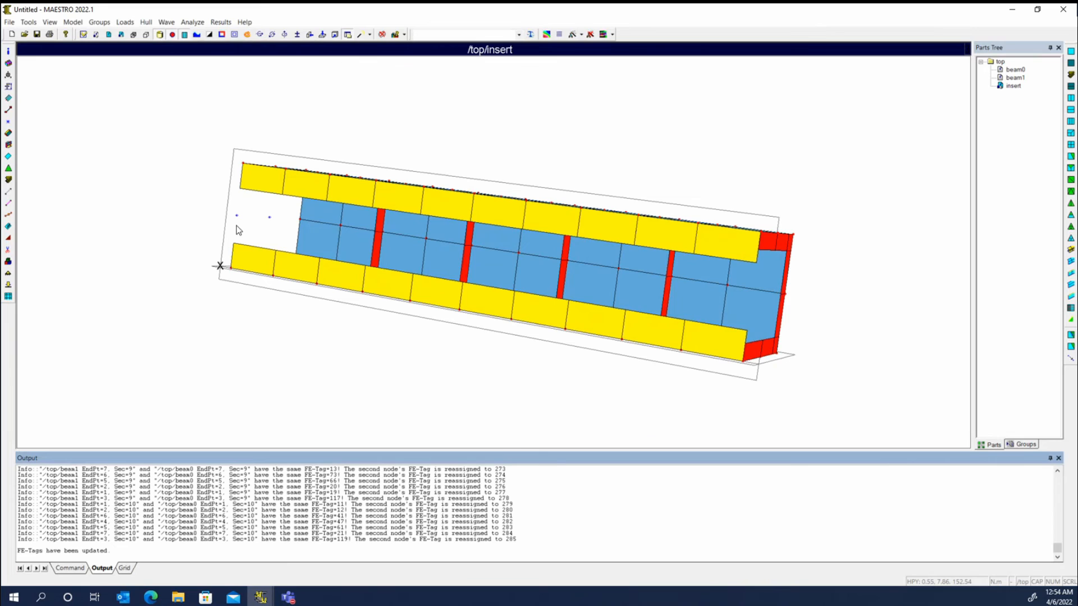
Step: Shorten module insert by removing sections 5 to 10, apply the modification and close the Substructures and Modules dialog
{"action": "middle_click_drag", "start_coordinate": [236, 224], "coordinate": [281, 269]}
{"action": "left_click", "coordinate": [9, 87]}
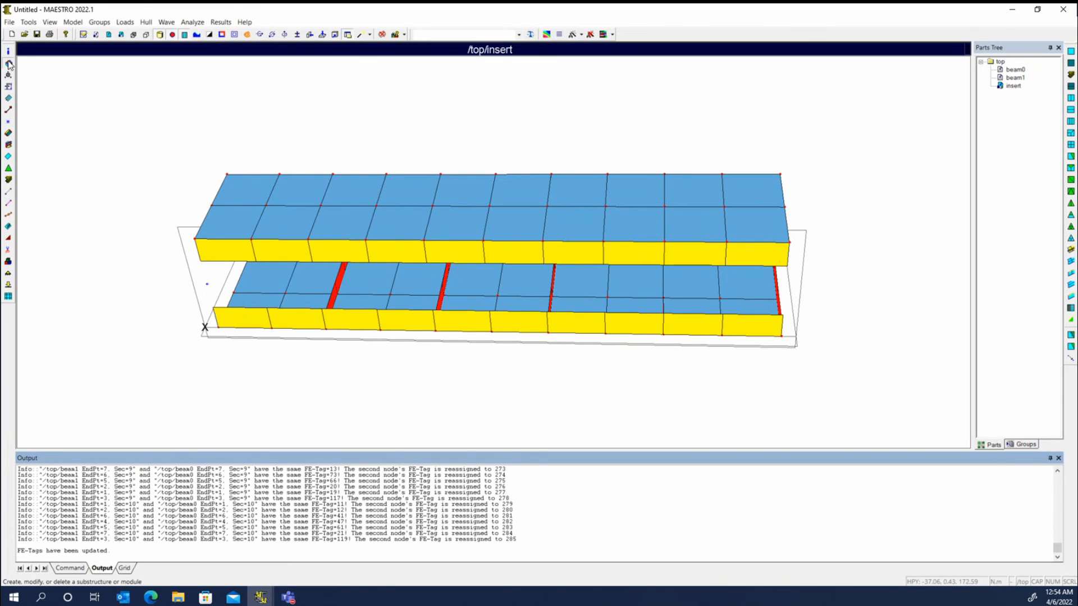
{"action": "left_click", "coordinate": [665, 278]}
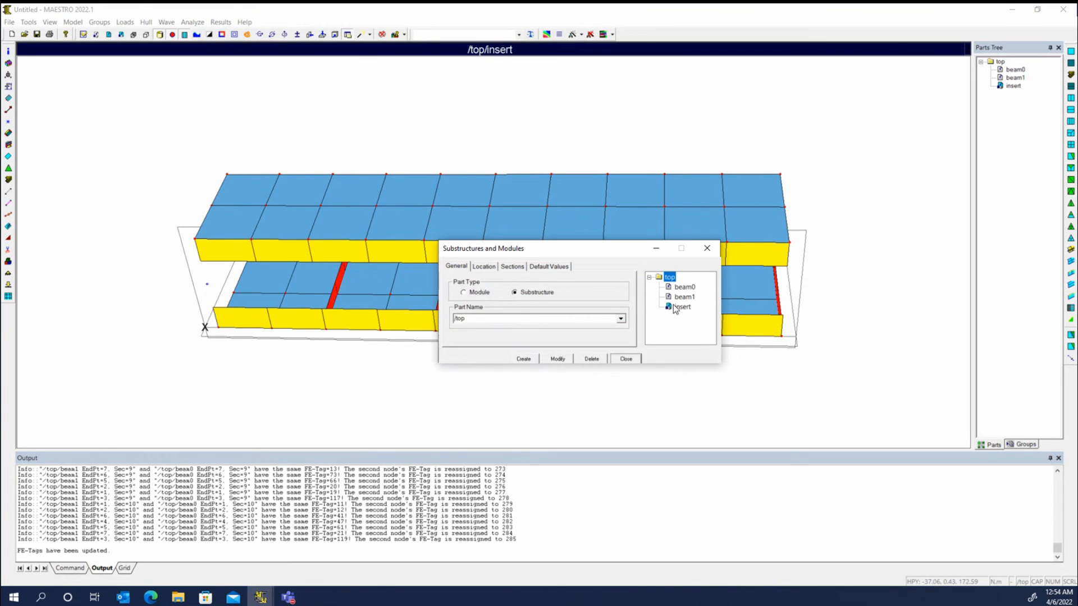
{"action": "left_click", "coordinate": [675, 307]}
{"action": "left_click", "coordinate": [512, 266]}
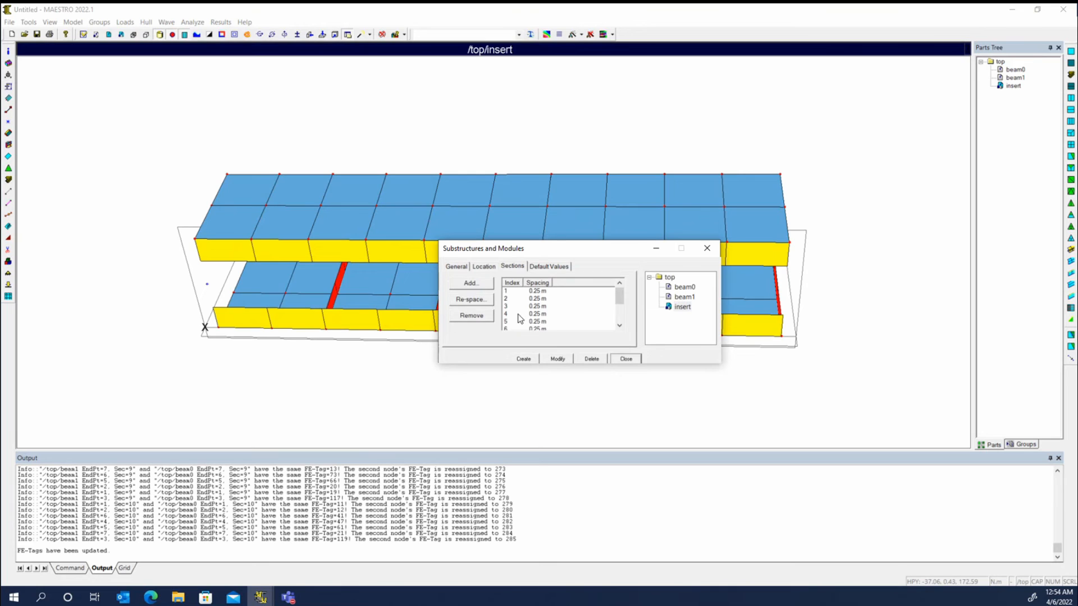
{"action": "scroll", "coordinate": [514, 318], "scroll_direction": "down", "scroll_amount": 2}
{"action": "left_click", "coordinate": [515, 318]}
{"action": "scroll", "coordinate": [516, 318], "scroll_direction": "up", "scroll_amount": 1}
{"action": "left_click", "coordinate": [506, 308], "text": "shift"}
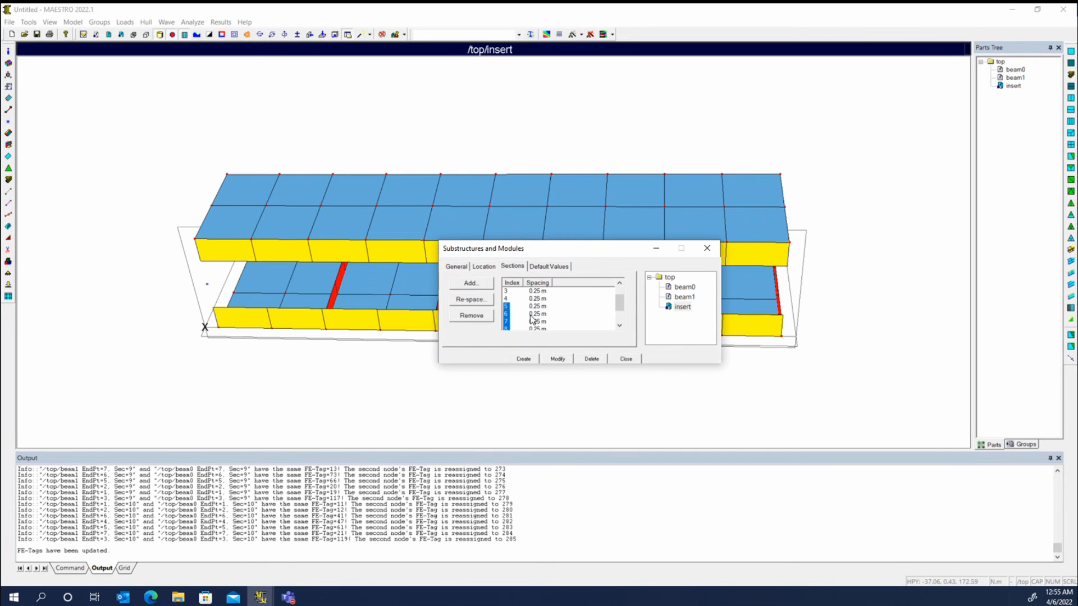
{"action": "left_click", "coordinate": [472, 316]}
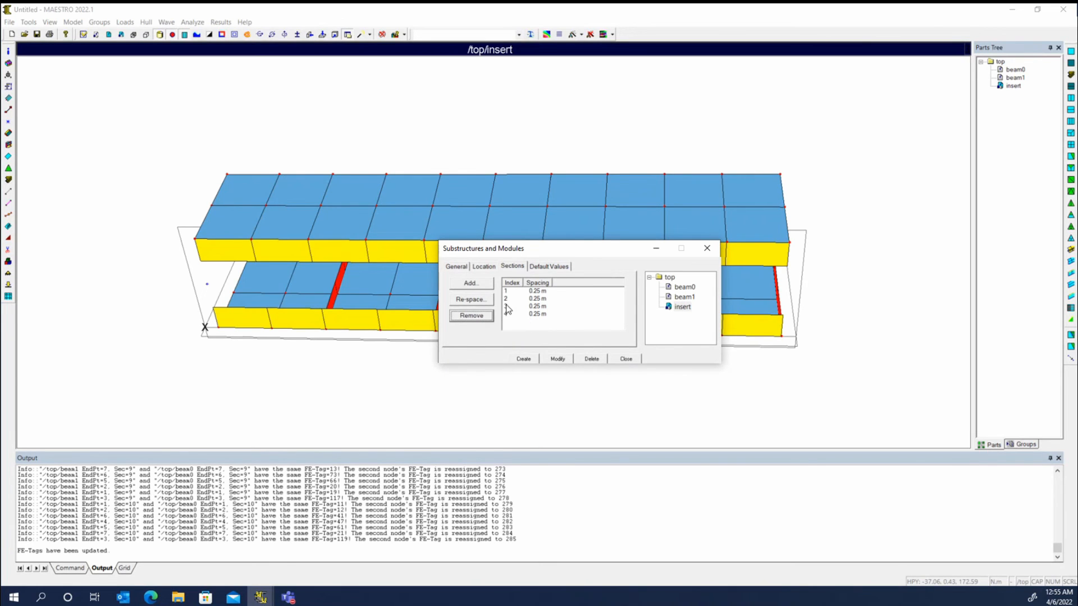
{"action": "left_click", "coordinate": [557, 358]}
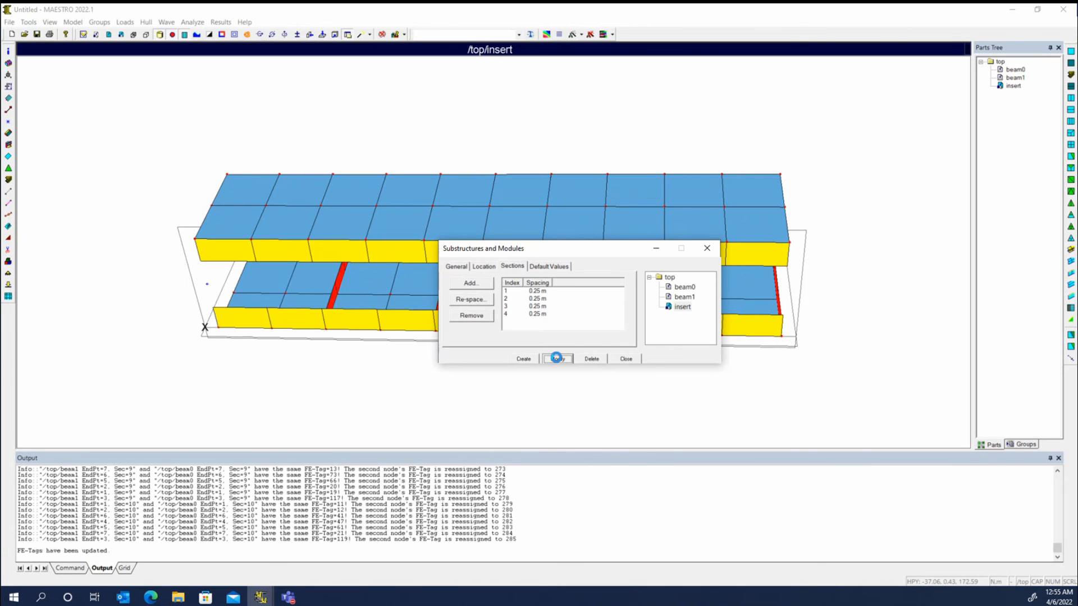
{"action": "left_click", "coordinate": [626, 360]}
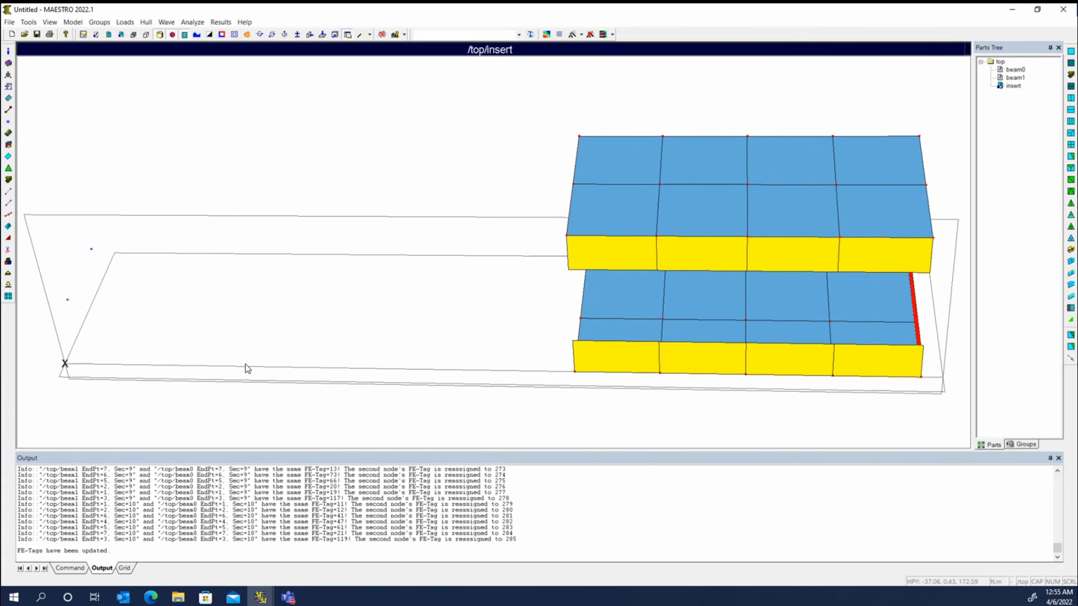
Step: Turn off the Reference End Frame in the default values of module insert, apply the modification and close the dialog
{"action": "middle_click_drag", "start_coordinate": [245, 368], "coordinate": [140, 314]}
{"action": "scroll", "coordinate": [140, 315], "scroll_direction": "down", "scroll_amount": 5}
{"action": "middle_click_drag", "start_coordinate": [229, 257], "coordinate": [215, 308]}
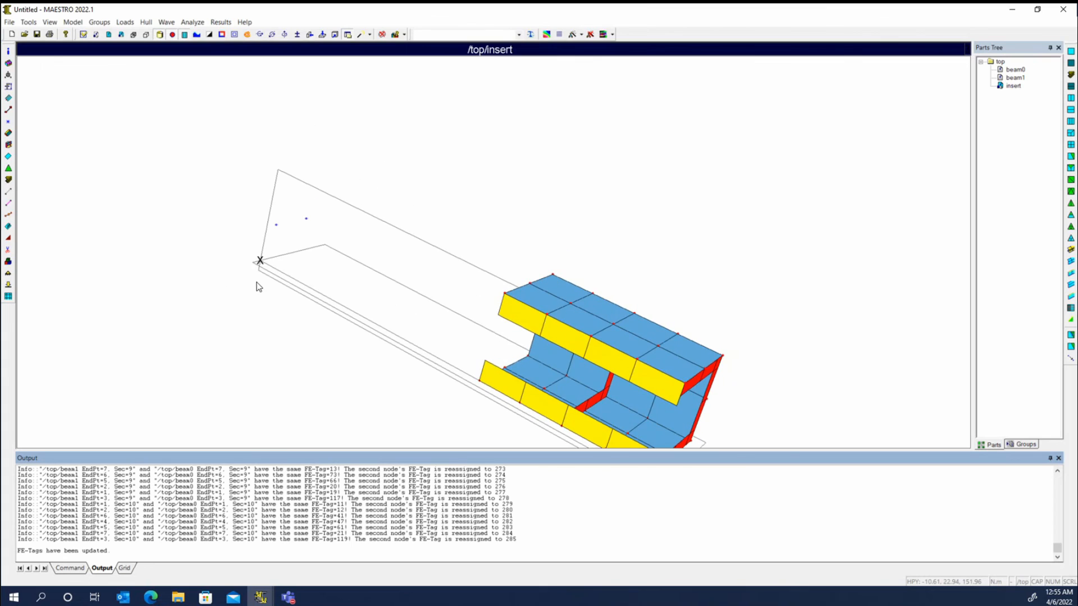
{"action": "middle_click_drag", "start_coordinate": [546, 269], "coordinate": [620, 330]}
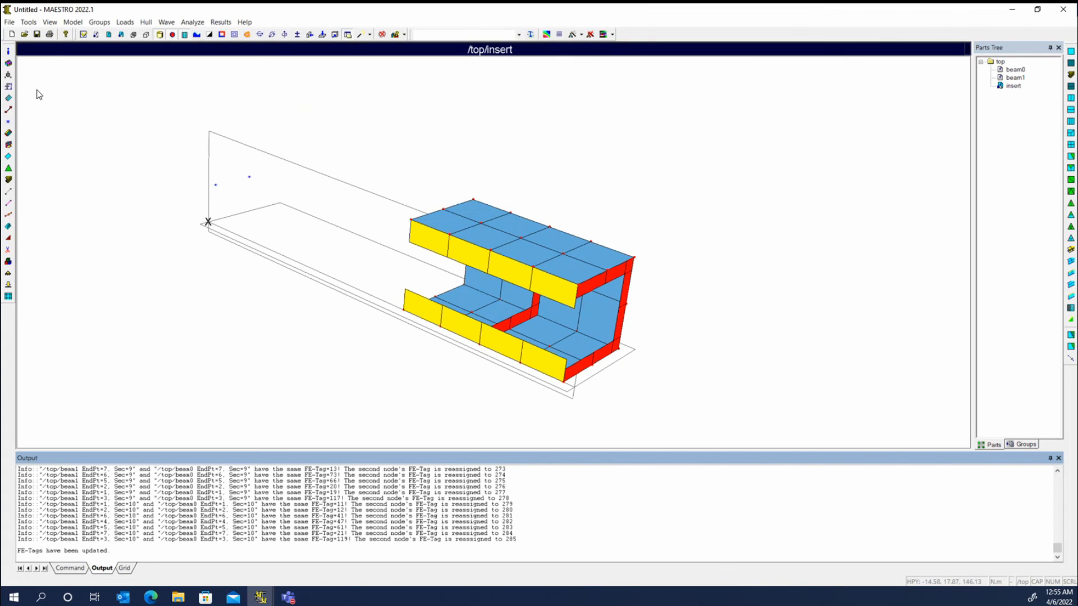
{"action": "left_click", "coordinate": [7, 63]}
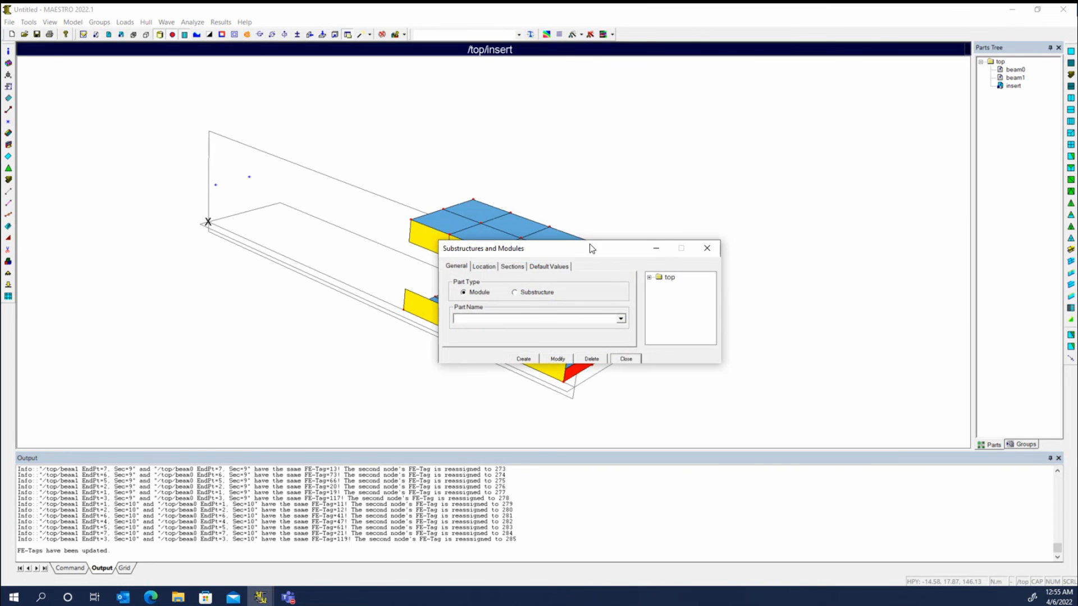
{"action": "left_click_drag", "start_coordinate": [590, 248], "coordinate": [630, 90]}
{"action": "left_click", "coordinate": [694, 120]}
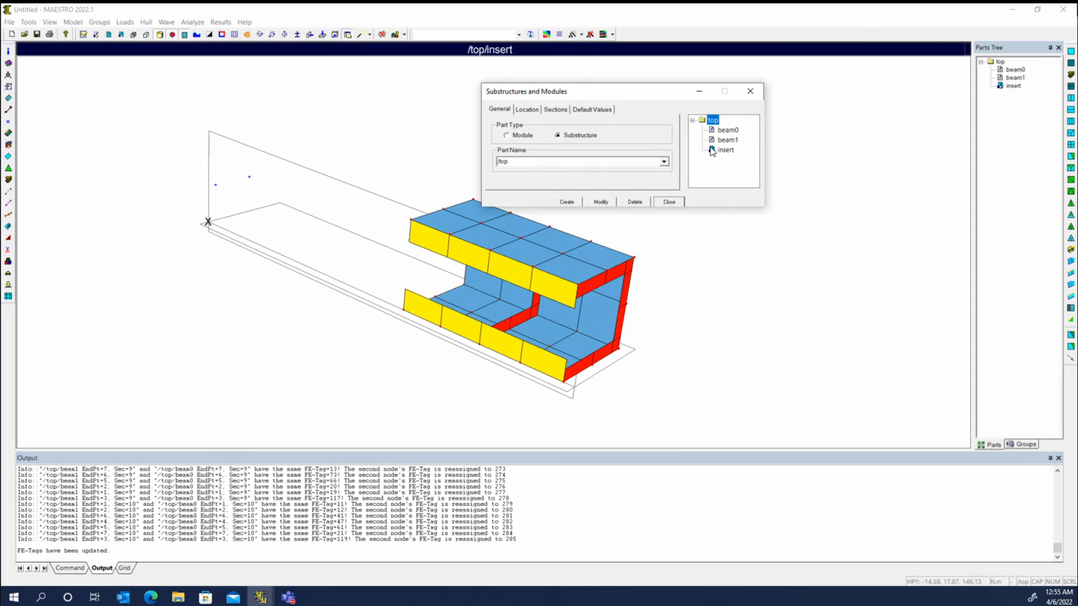
{"action": "left_click", "coordinate": [725, 150]}
{"action": "left_click", "coordinate": [593, 108]}
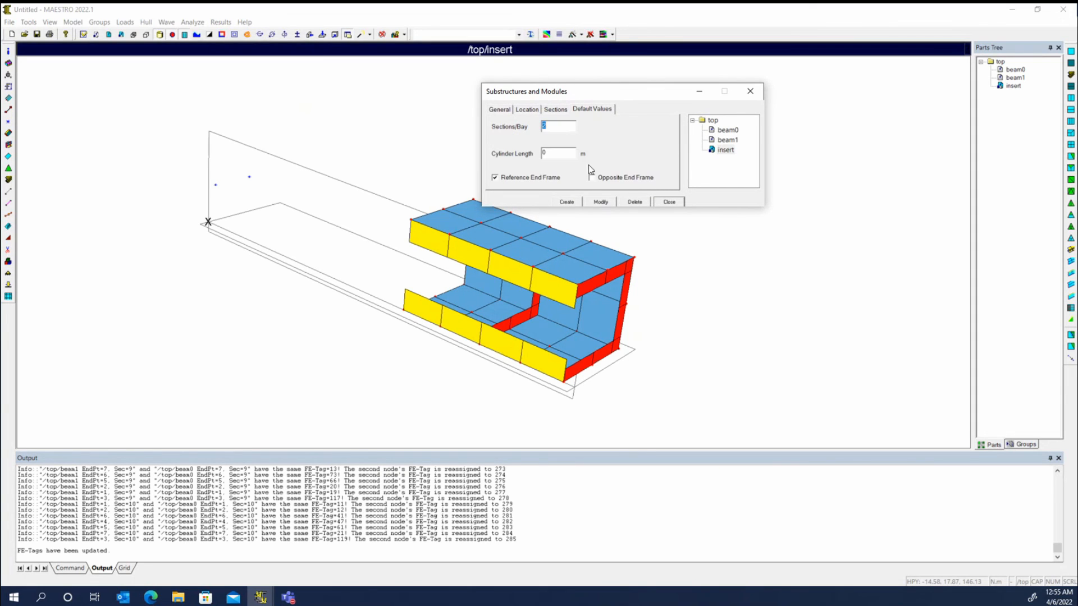
{"action": "left_click", "coordinate": [528, 177]}
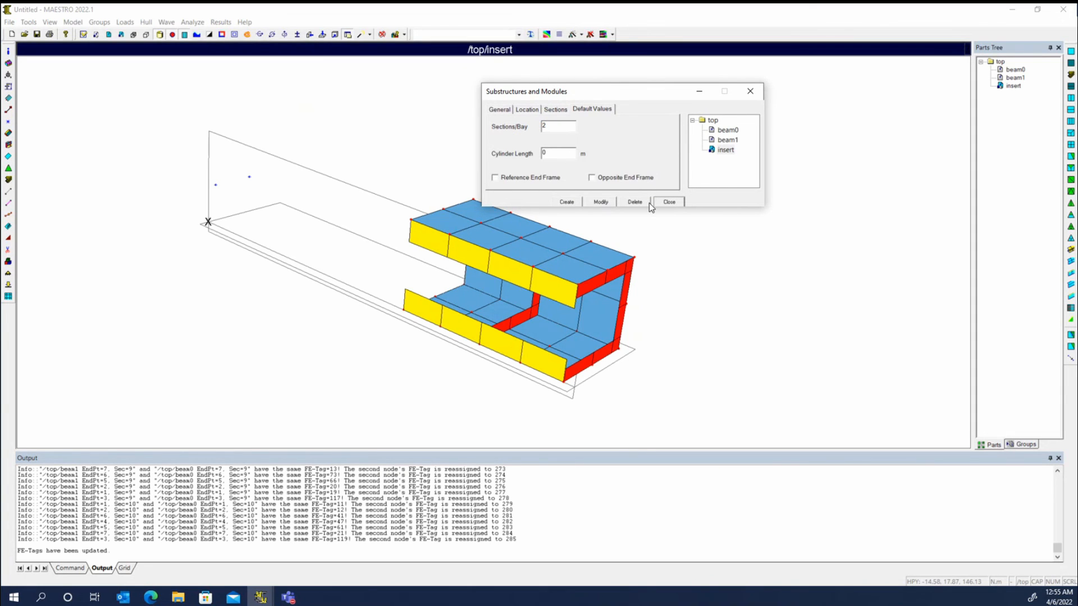
{"action": "left_click", "coordinate": [596, 201]}
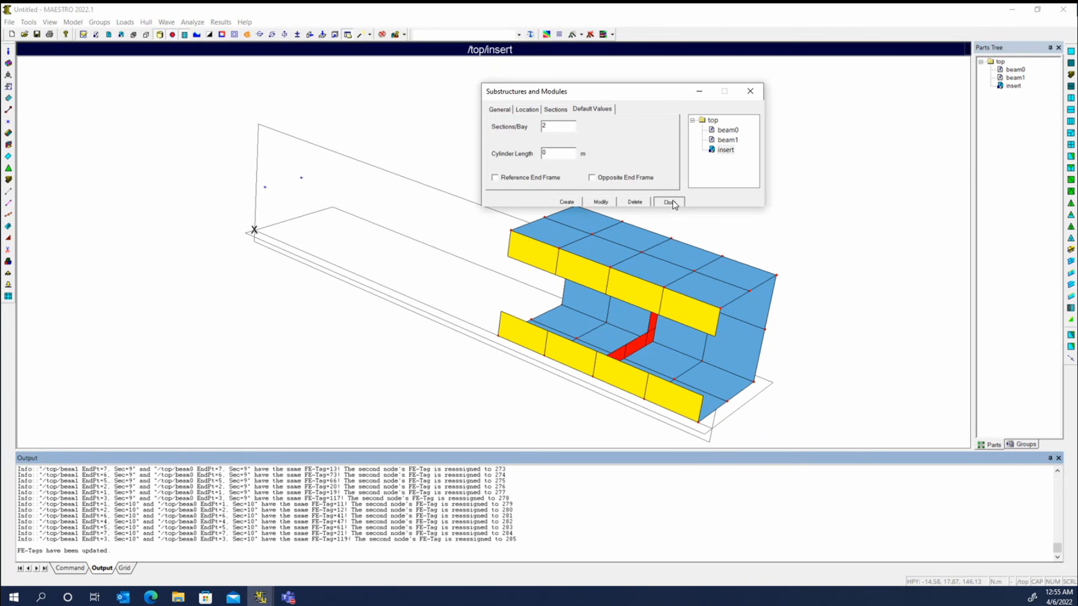
{"action": "left_click", "coordinate": [669, 202]}
Step: Create a quad across the frameless-opposite open end of insert from nodes 4,4, 3,4, 2,4 and 1,4, and split it into four
{"action": "middle_click_drag", "start_coordinate": [519, 325], "coordinate": [631, 248]}
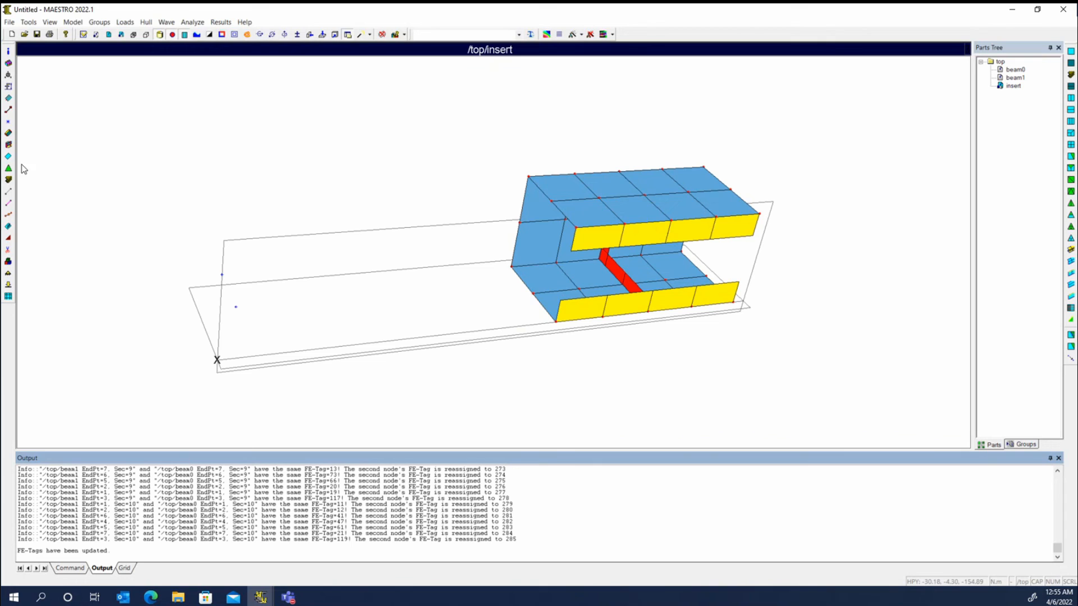
{"action": "left_click", "coordinate": [8, 156]}
{"action": "left_click_drag", "start_coordinate": [487, 209], "coordinate": [737, 260]}
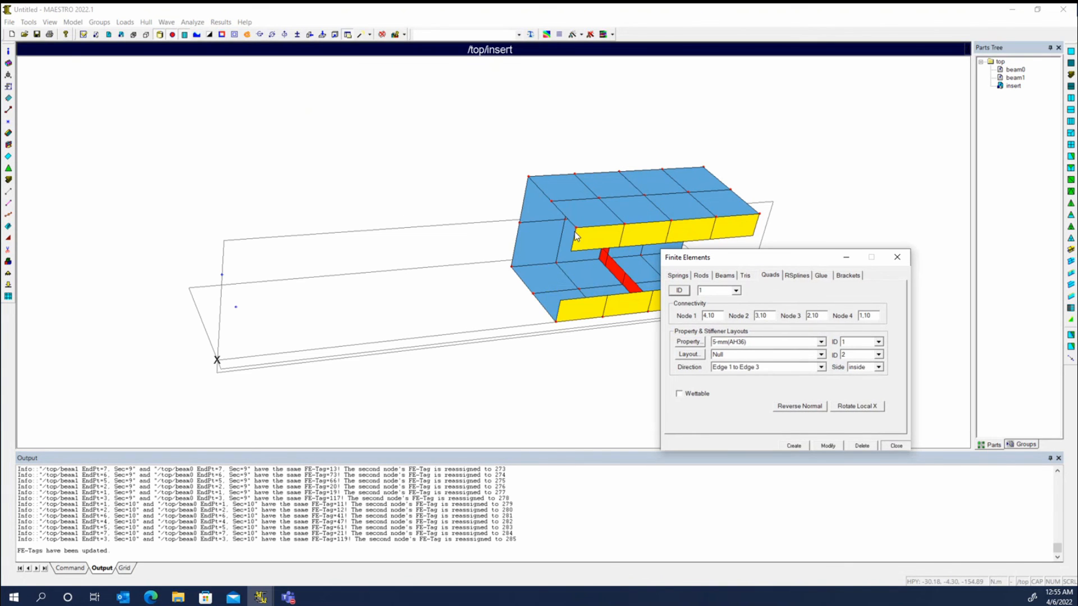
{"action": "left_click", "coordinate": [567, 213]}
{"action": "left_click", "coordinate": [528, 178]}
{"action": "left_click", "coordinate": [511, 265]}
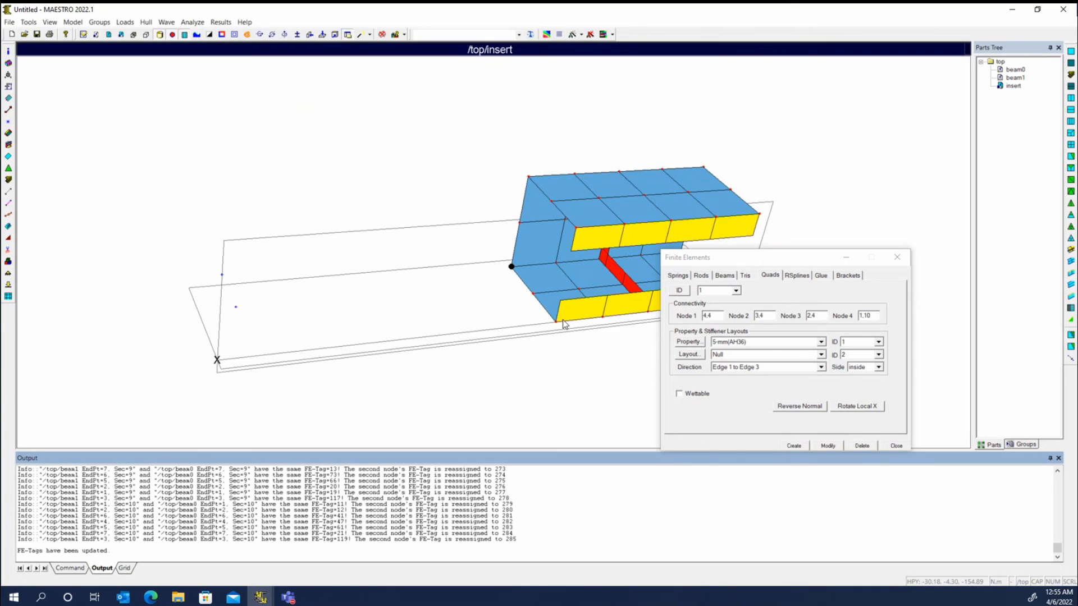
{"action": "left_click", "coordinate": [556, 321]}
{"action": "left_click", "coordinate": [796, 446]}
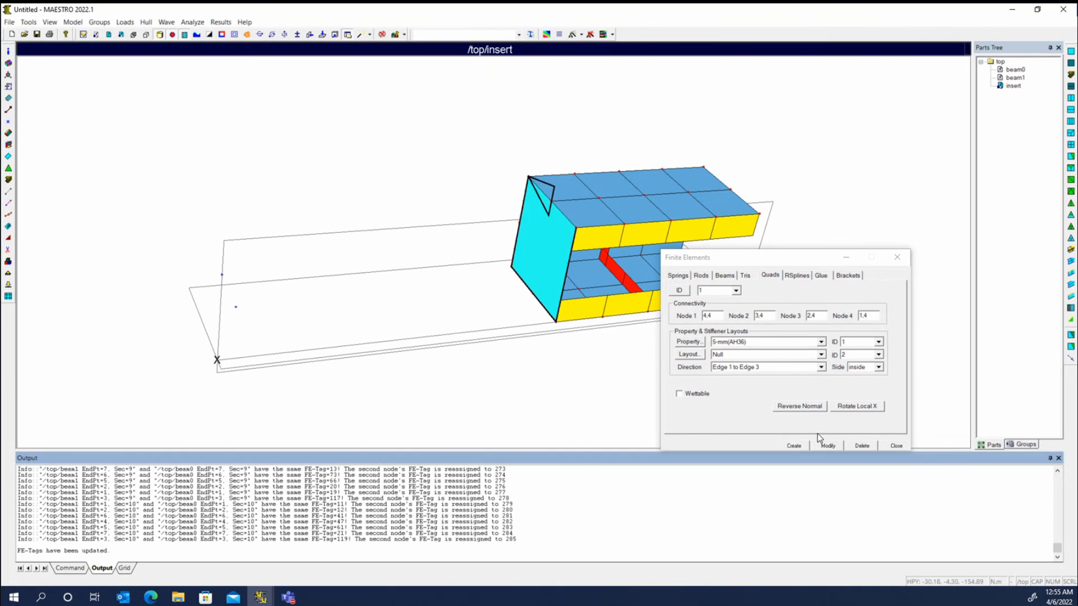
{"action": "left_click", "coordinate": [898, 447]}
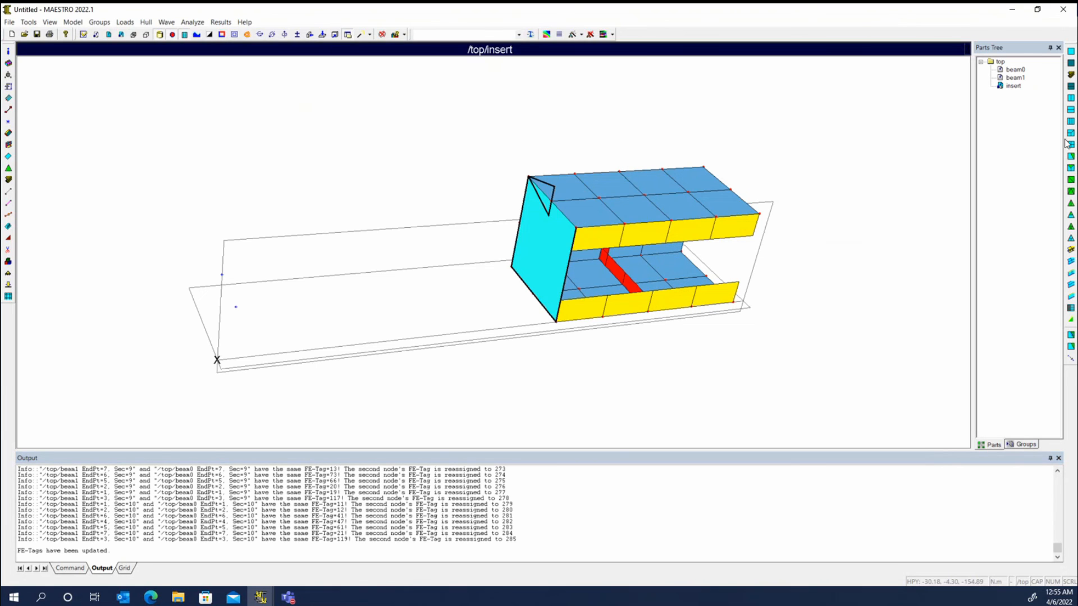
{"action": "left_click", "coordinate": [561, 243]}
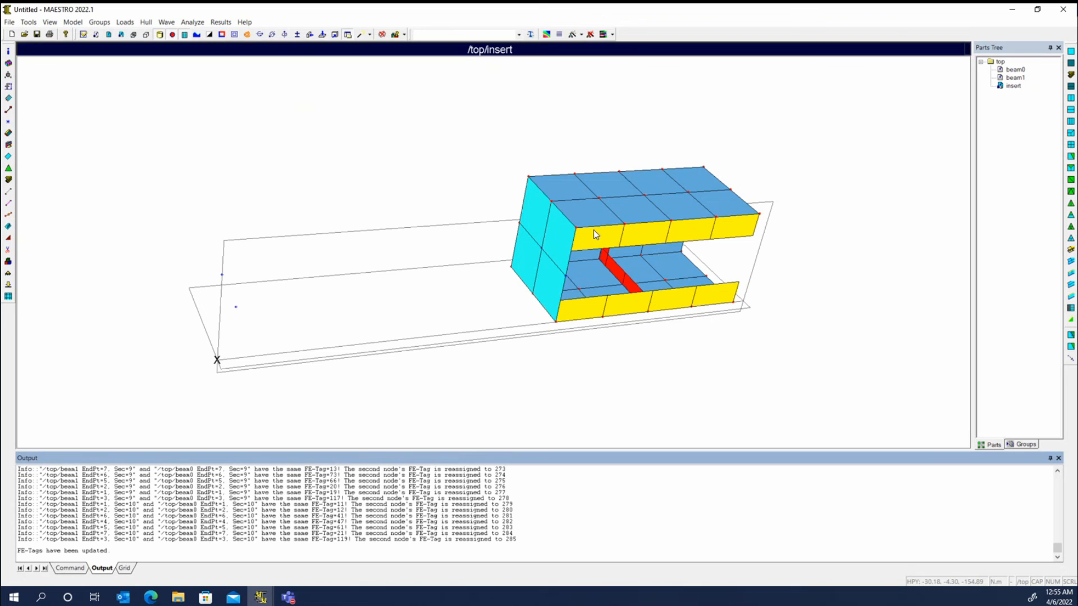
Step: Set top as the view part to inspect the complete beam with insert filling the gap
{"action": "middle_click_drag", "start_coordinate": [784, 354], "coordinate": [410, 269]}
{"action": "right_click", "coordinate": [992, 62]}
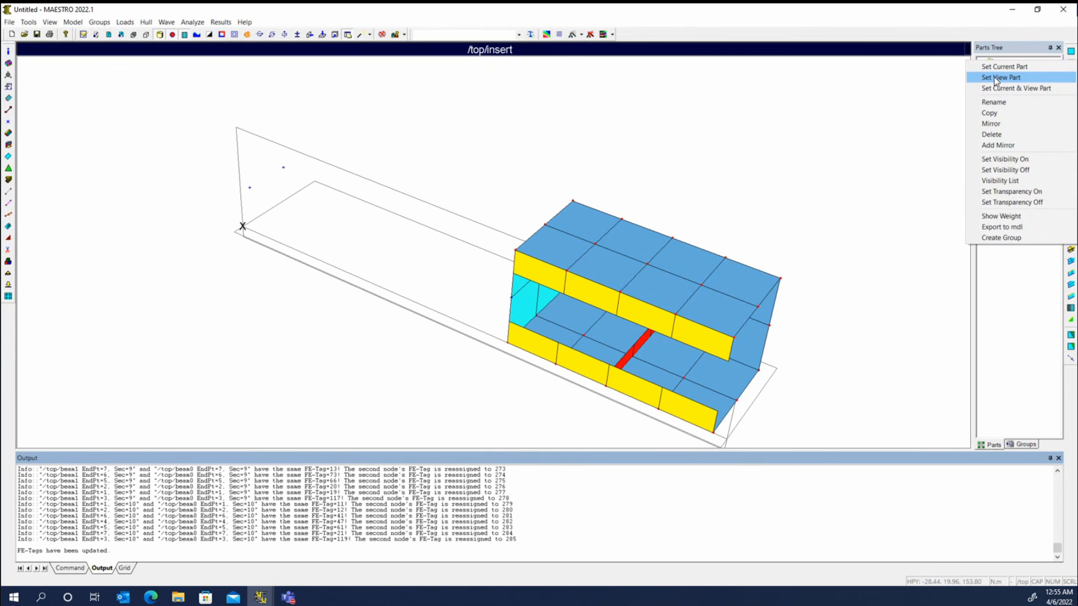
{"action": "left_click", "coordinate": [993, 77]}
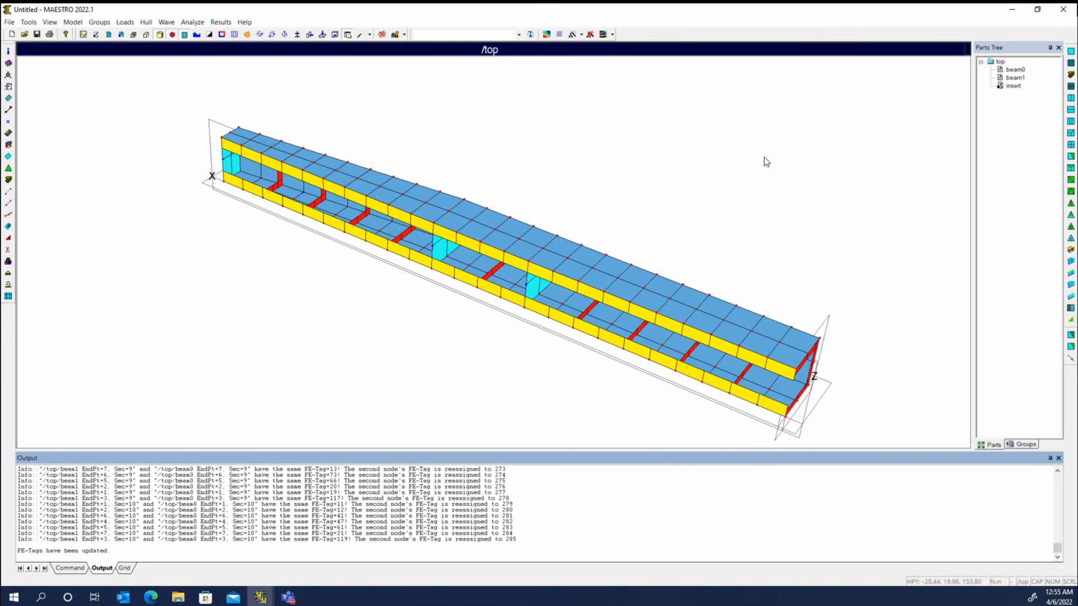
{"action": "mouse_move", "coordinate": [595, 200]}
{"action": "middle_mouse_down"}
{"action": "mouse_move", "coordinate": [584, 164]}
{"action": "mouse_move", "coordinate": [582, 190]}
{"action": "middle_mouse_up"}
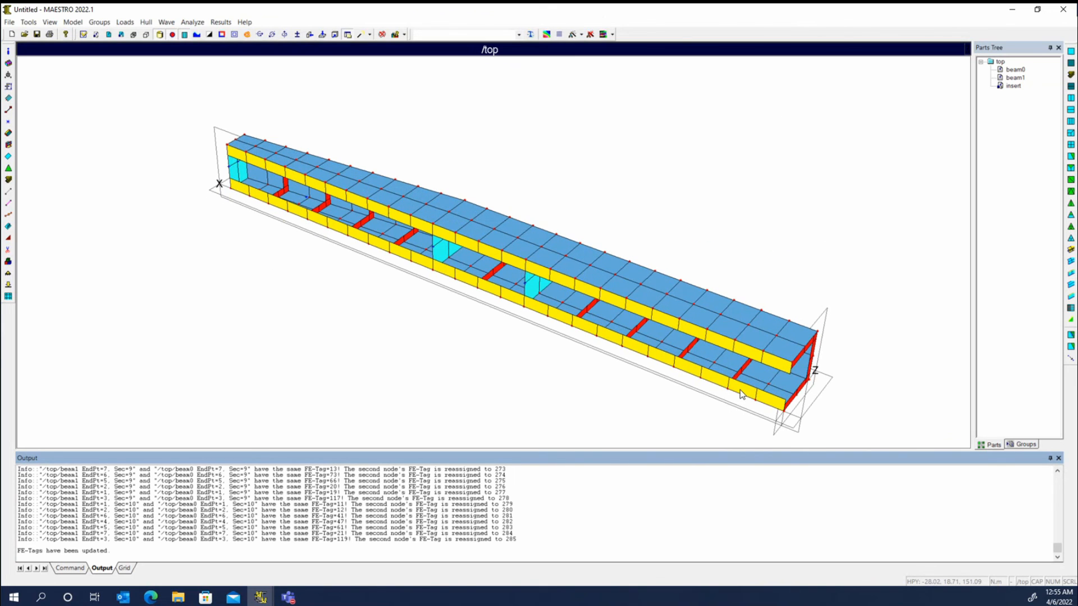